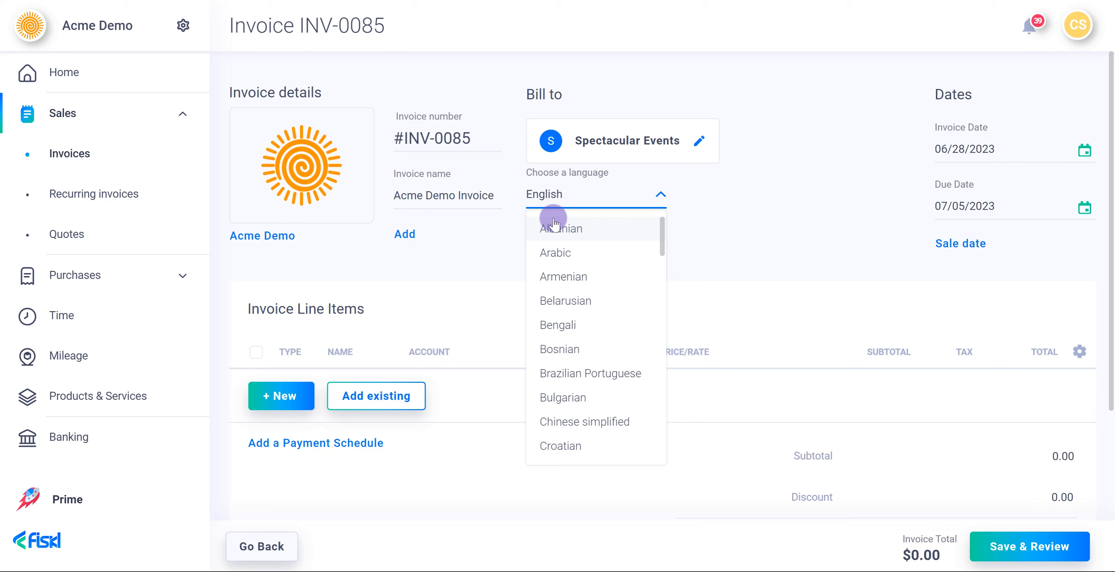
# - Keep English (EN) as the language for invoice INV-0085 and select the invoice number
pyautogui.click(176, 36)
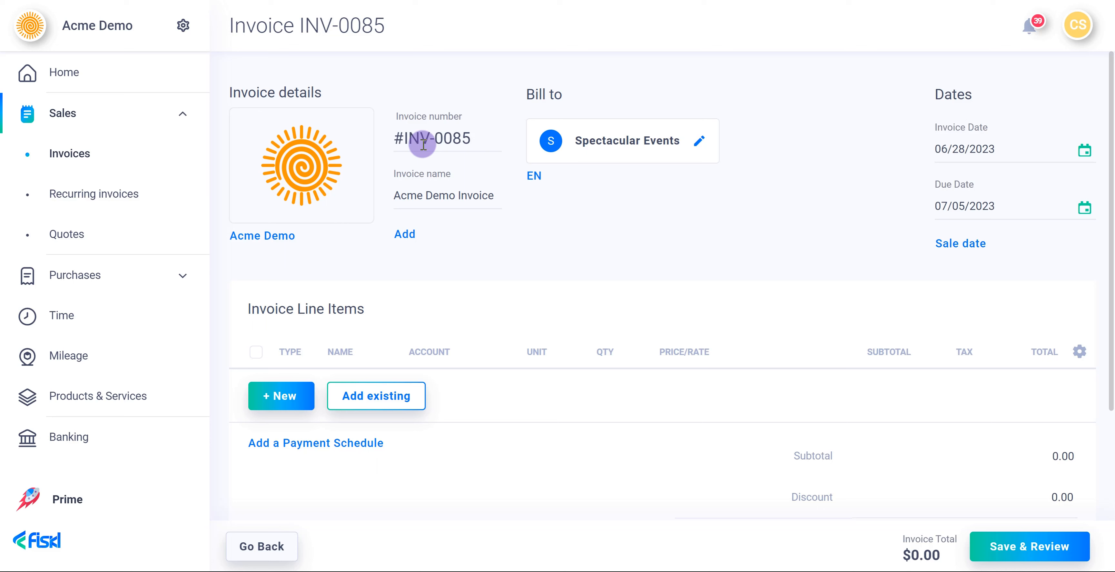
pyautogui.click(423, 144)
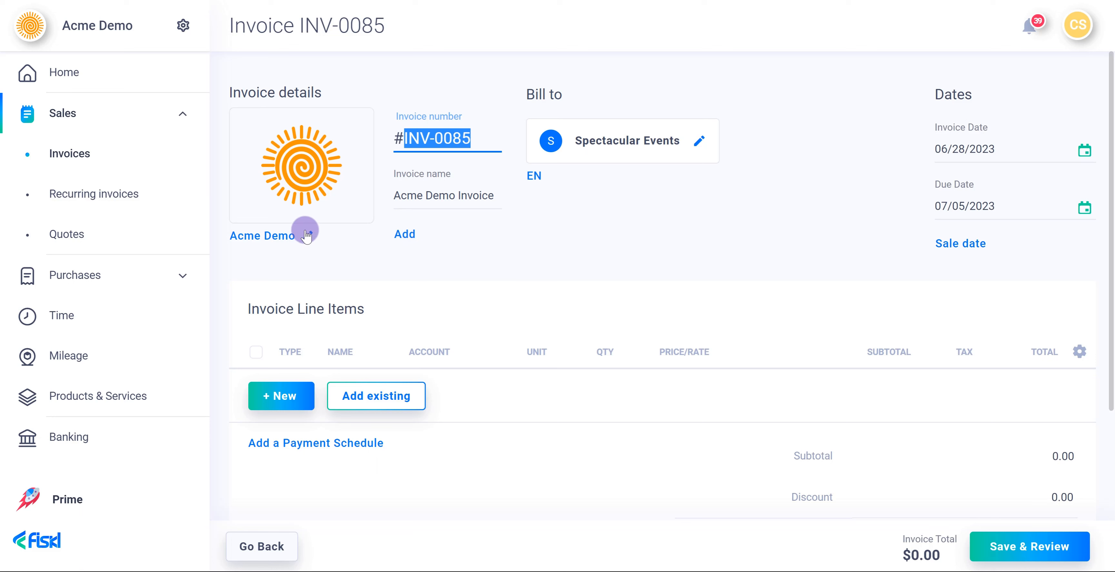
pyautogui.click(315, 234)
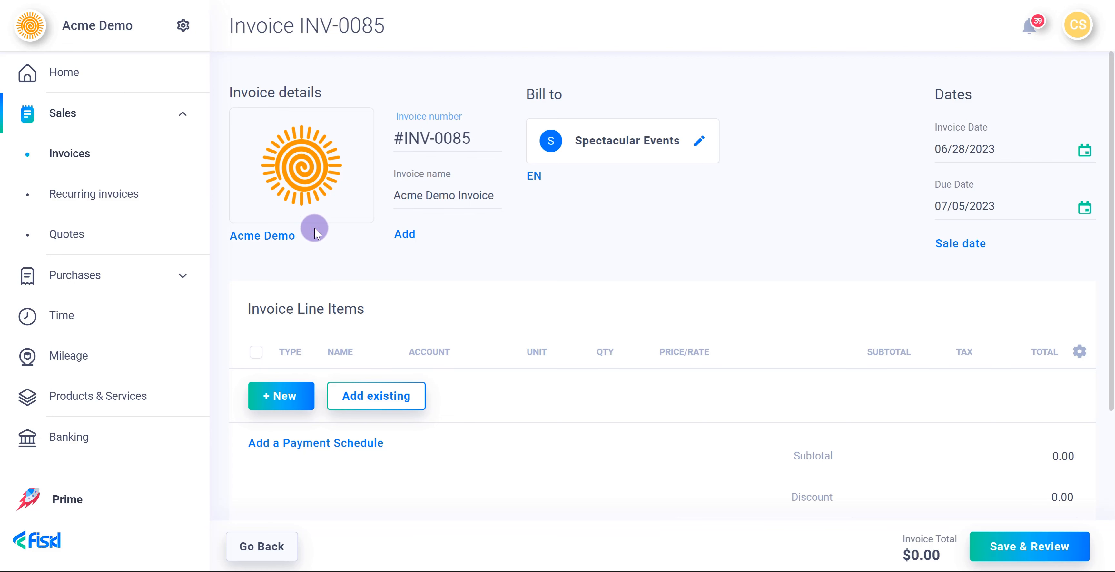
# - Replace the Acme Demo logo with the Acme Event Planners Co invoice template
pyautogui.click(293, 236)
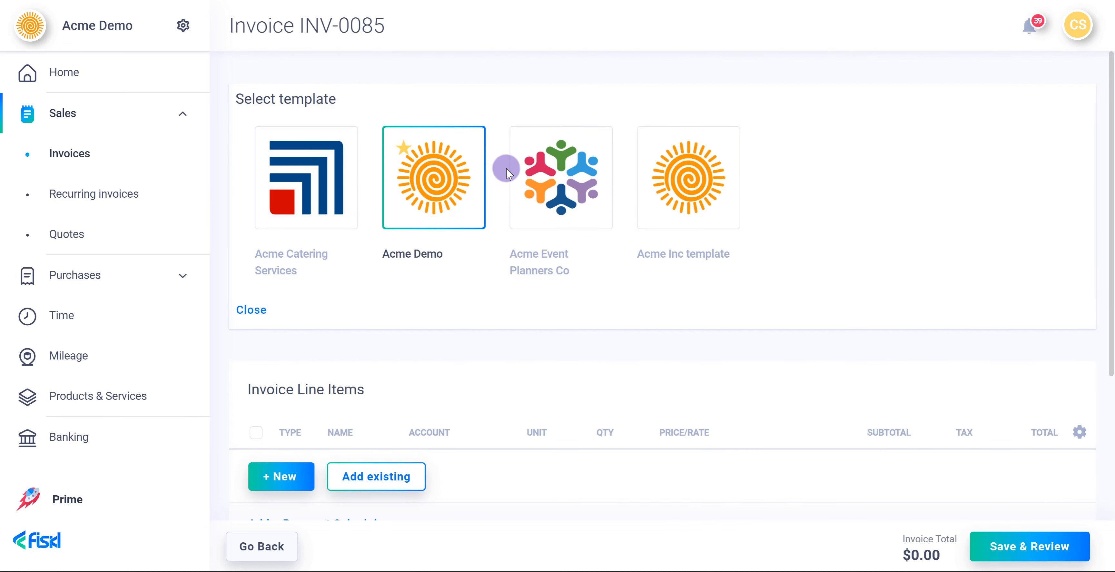
pyautogui.click(523, 166)
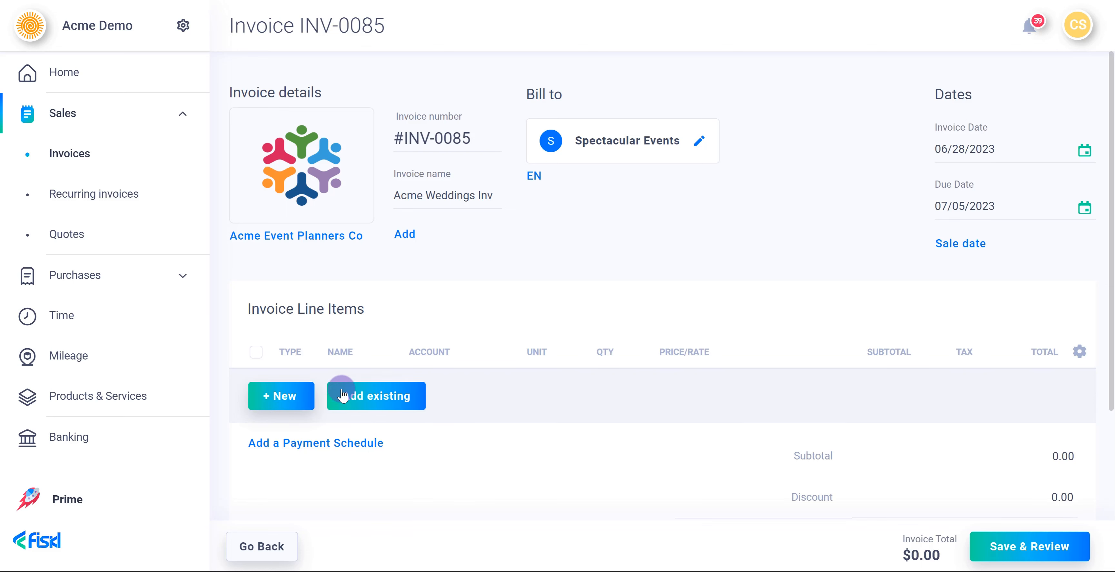
# - Add an expense line with vendor Event Catering Co and price 100
pyautogui.click(296, 400)
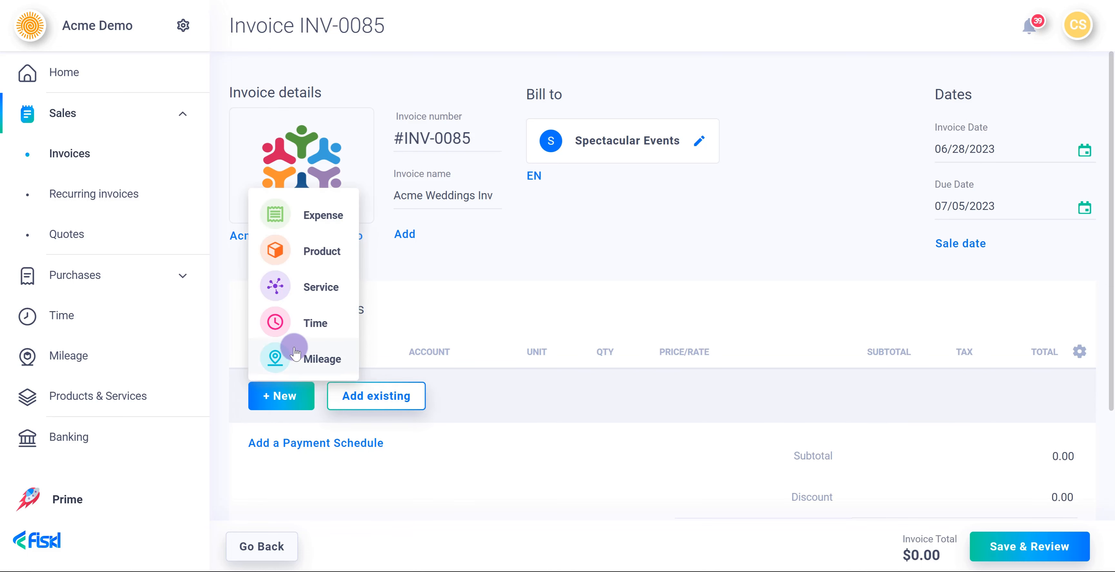
pyautogui.click(319, 219)
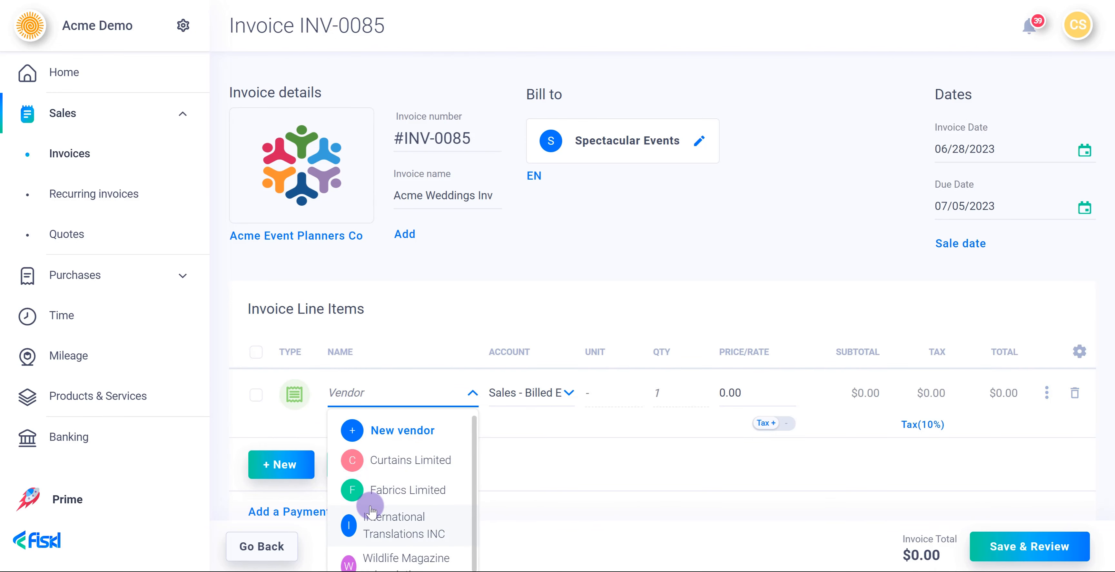
pyautogui.scroll(-3, 373, 507)
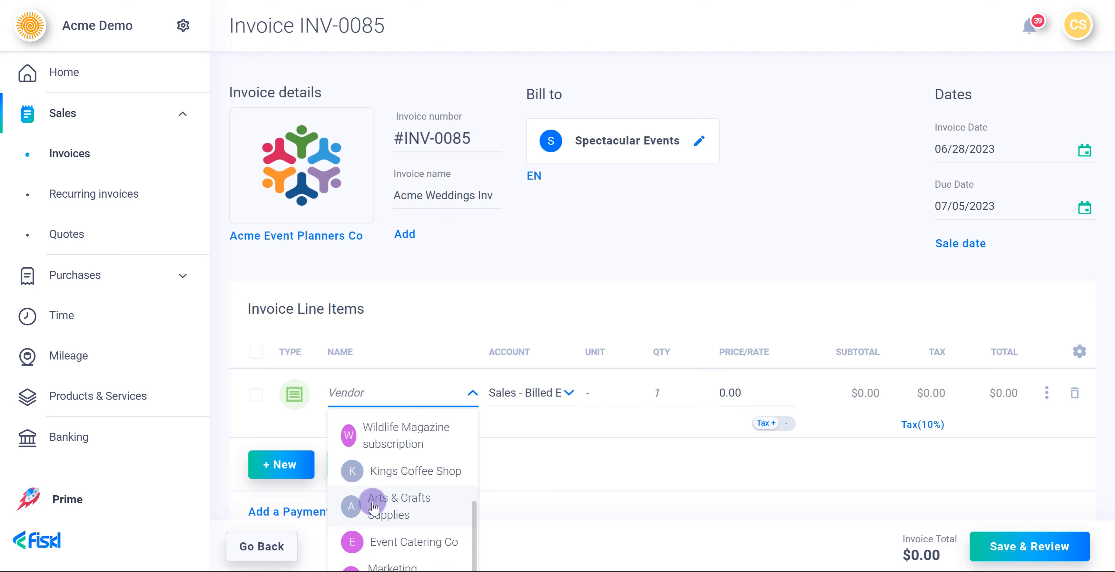
pyautogui.click(369, 539)
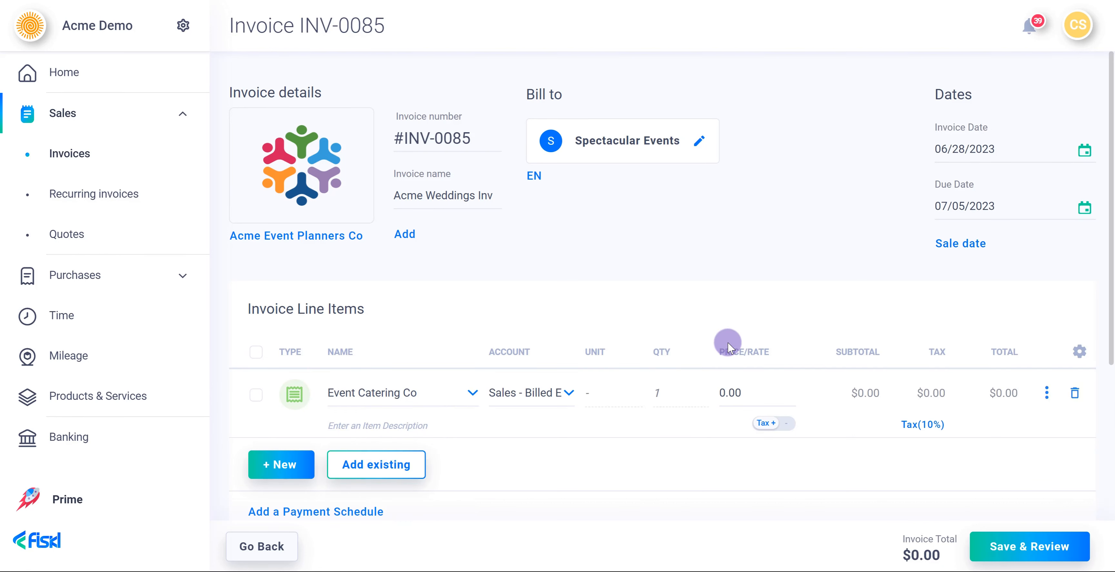
pyautogui.click(726, 386)
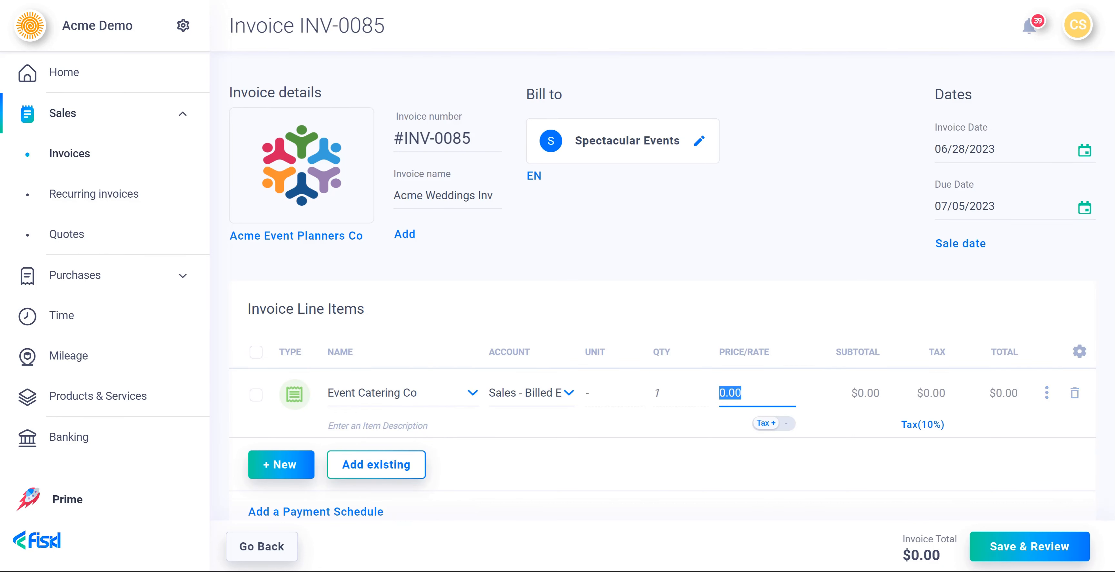
pyautogui.write('100')
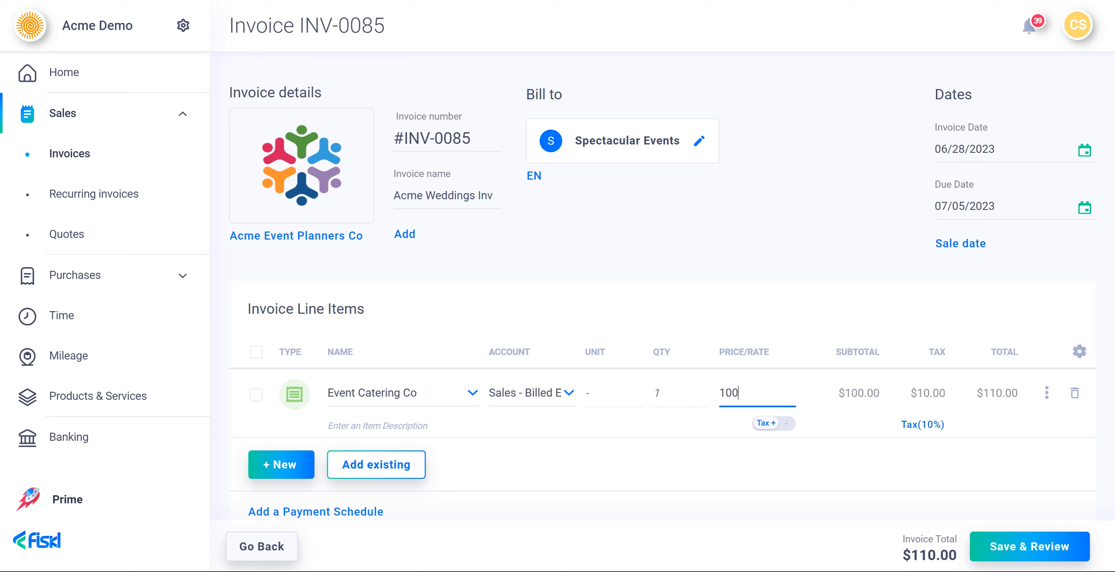
# - Set the expense line's account to Sales and its tax to Standard group tax (30%)
pyautogui.click(512, 404)
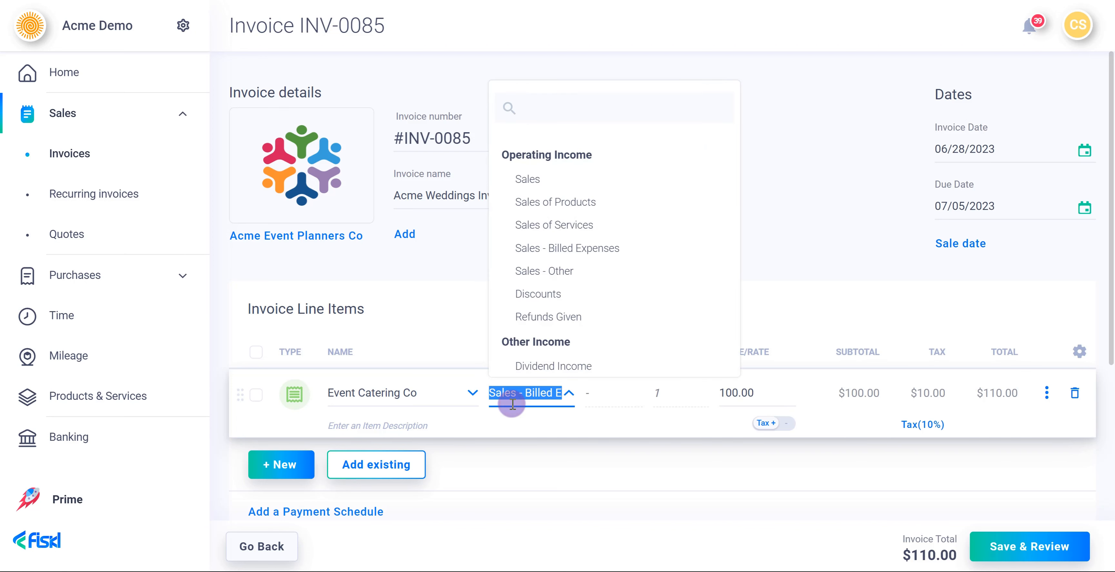
pyautogui.click(503, 181)
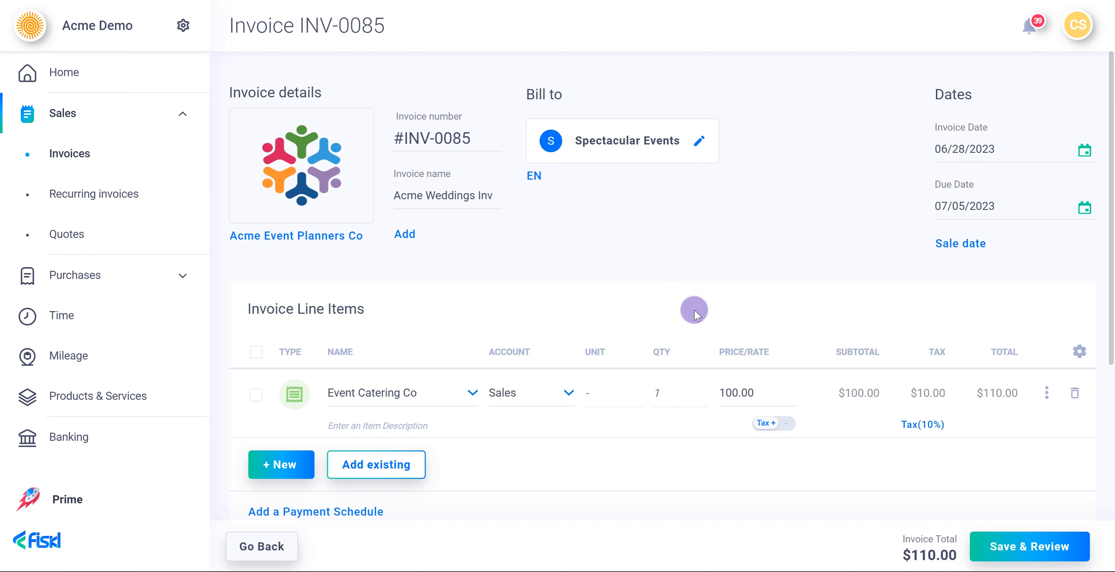
pyautogui.click(923, 433)
pyautogui.scroll(-8, 891, 443)
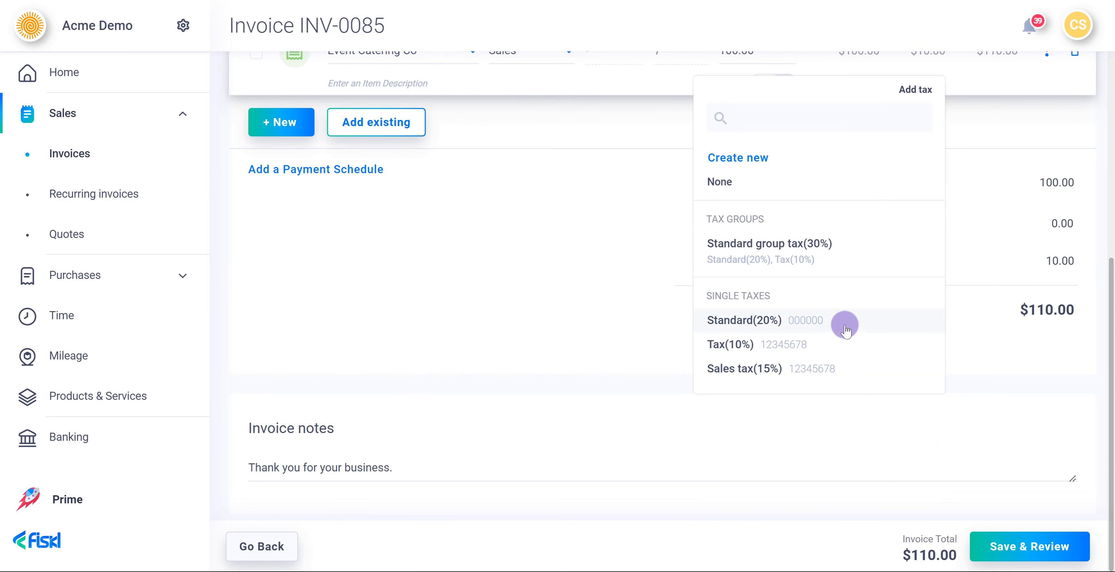
pyautogui.click(830, 259)
pyautogui.scroll(5, 921, 235)
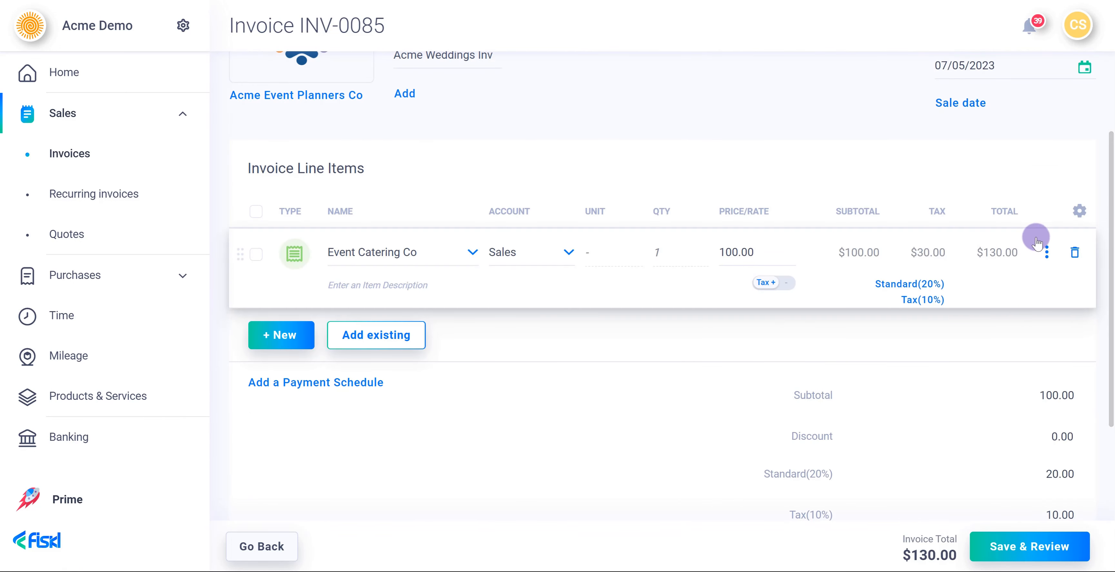
# - Edit the expense line, setting currency to EUR and category to Supplies & Materials - COS
pyautogui.click(1046, 255)
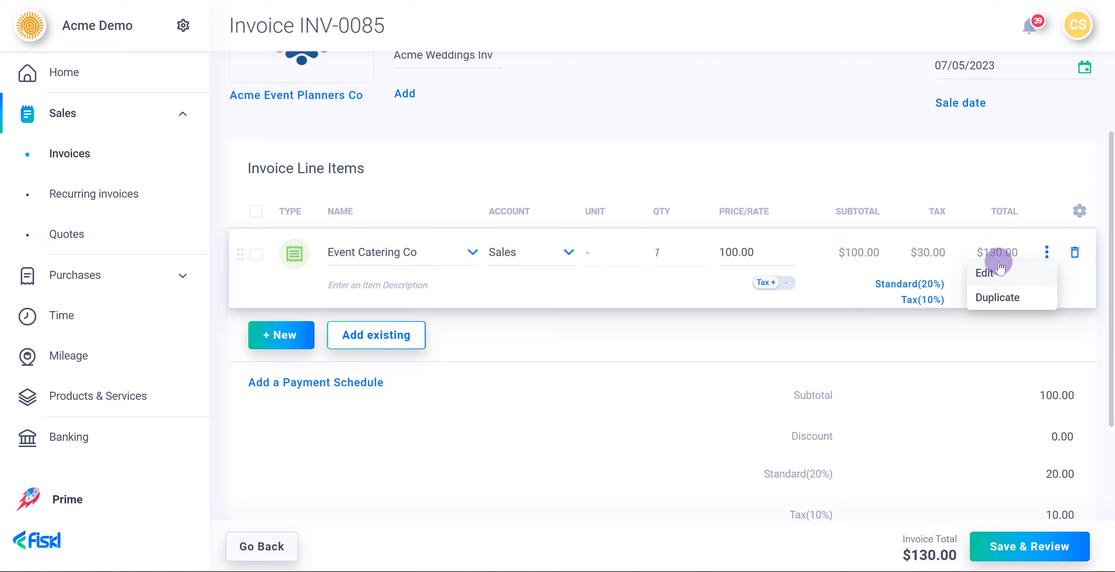
pyautogui.click(991, 272)
pyautogui.click(774, 117)
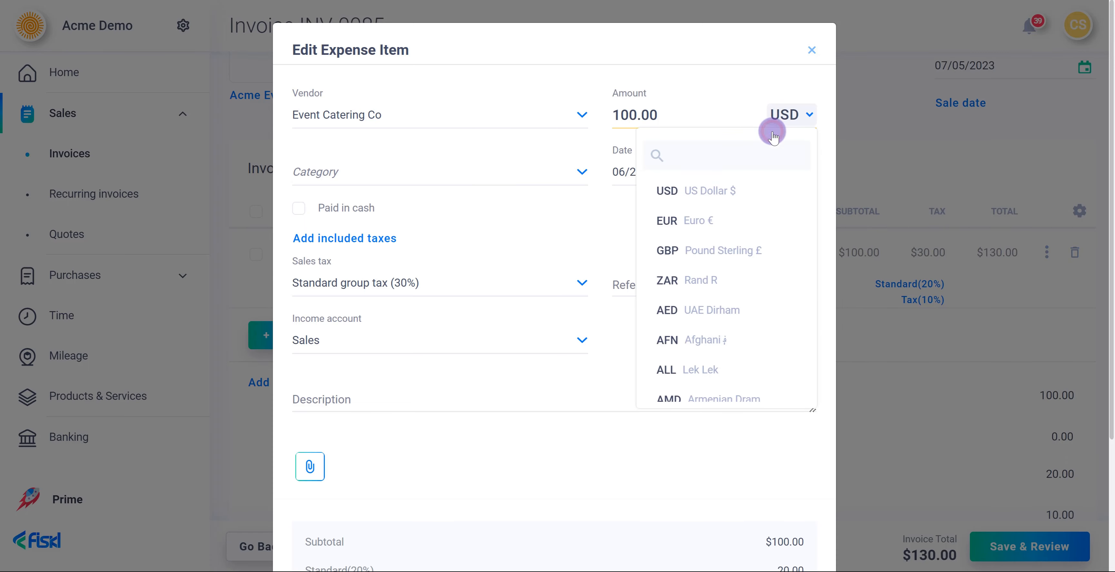
pyautogui.click(739, 222)
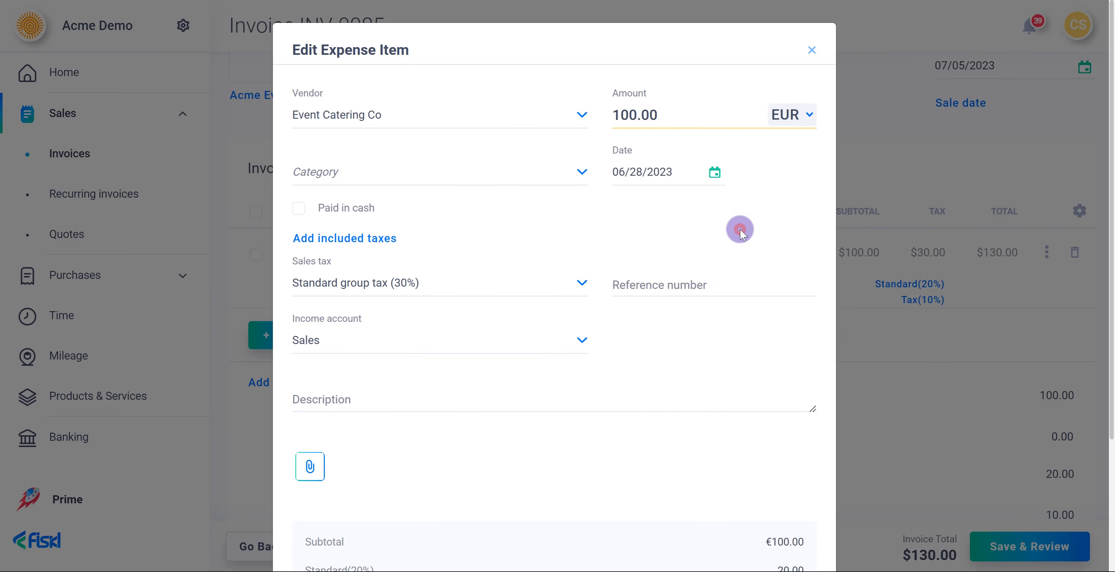
pyautogui.click(513, 179)
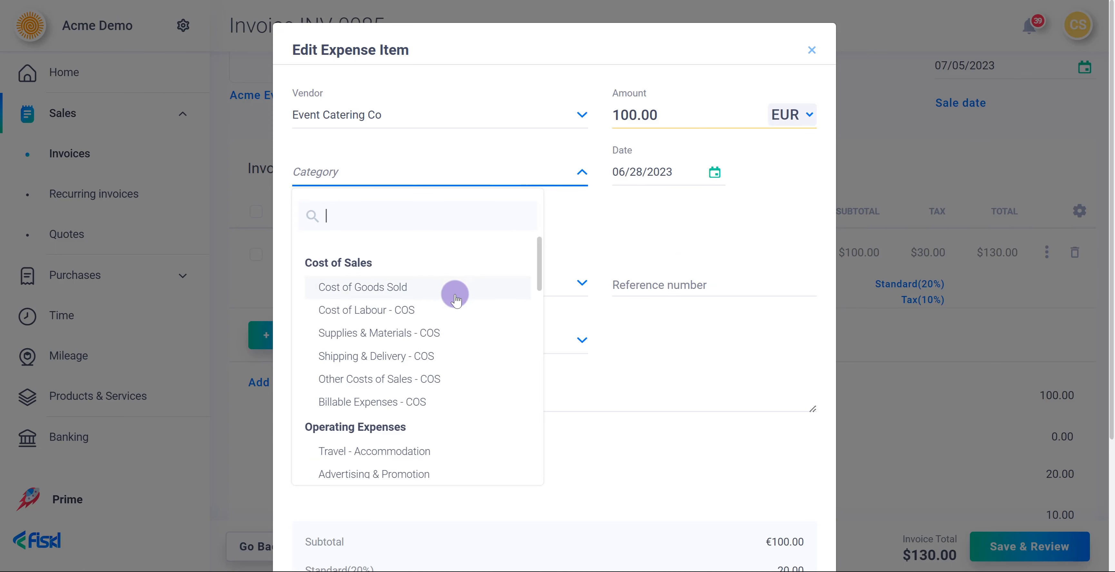
pyautogui.click(442, 337)
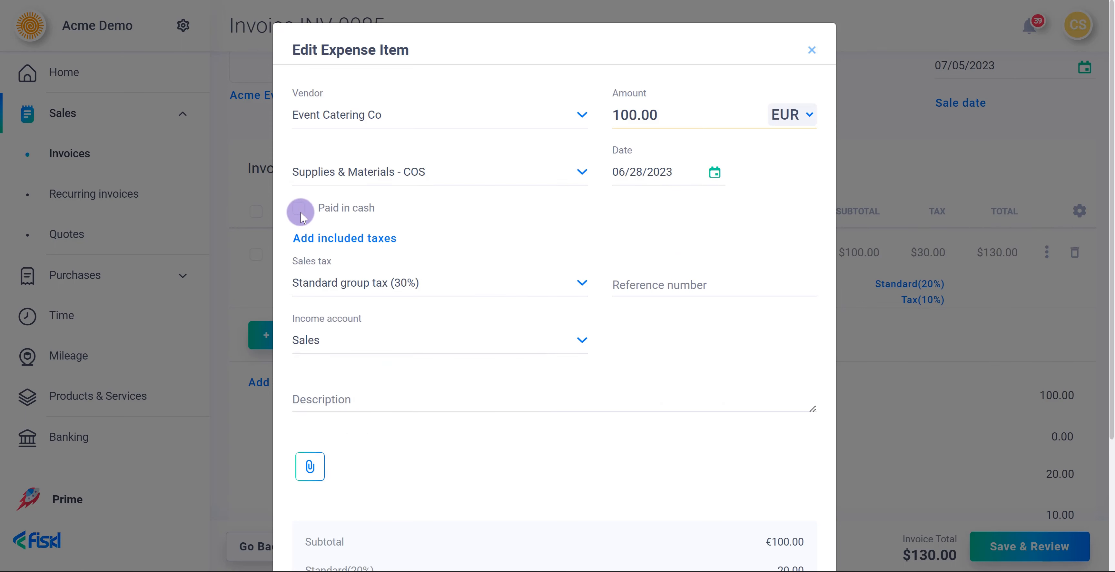
# - Mark the expense paid in cash from Cash on Hand - EUR and begin adding included taxes
pyautogui.click(299, 211)
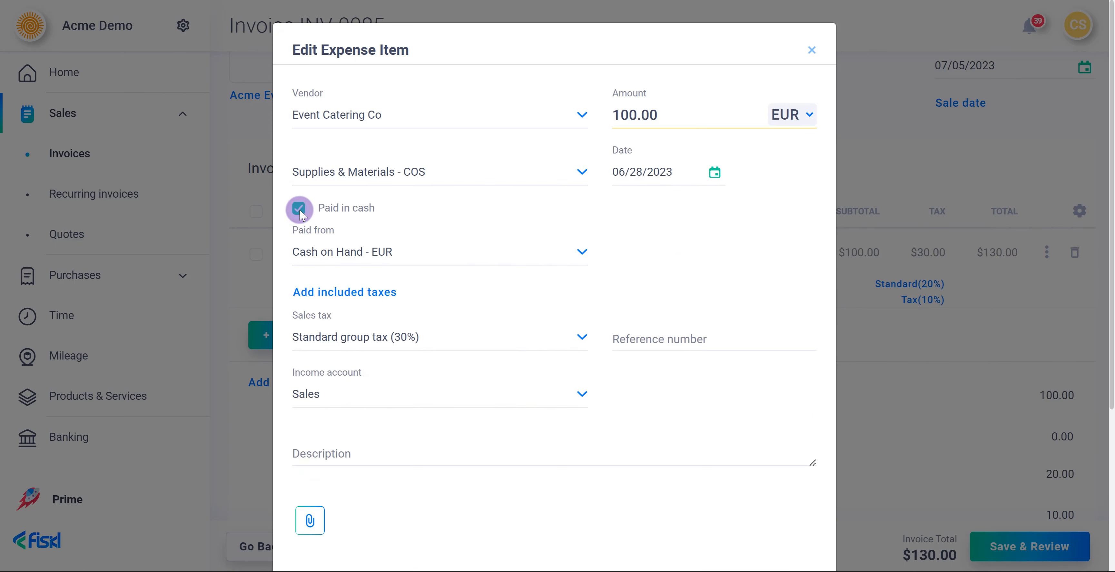
pyautogui.click(323, 252)
pyautogui.click(323, 251)
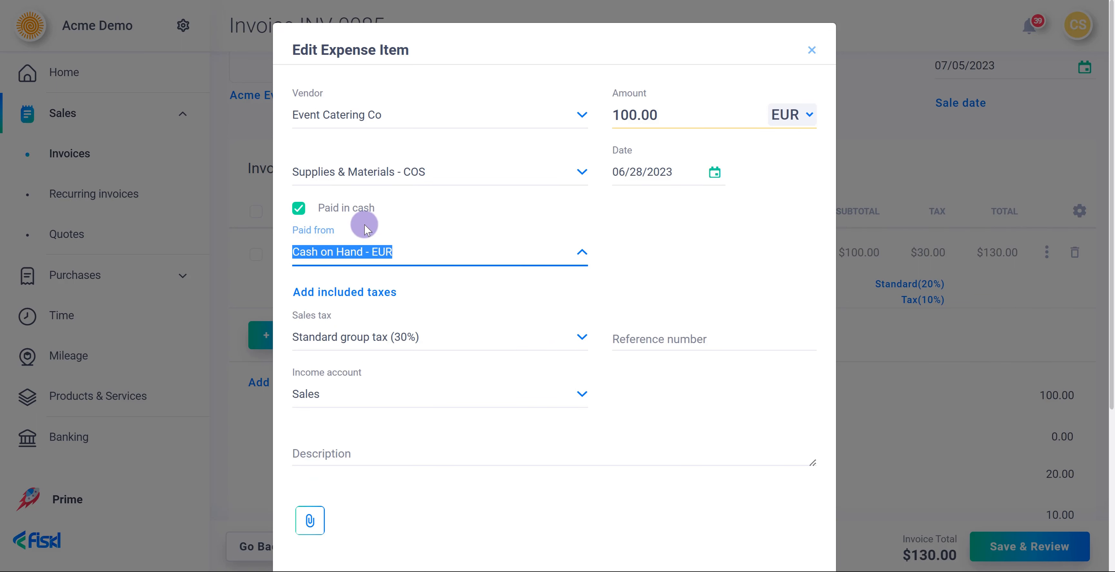
pyautogui.click(353, 298)
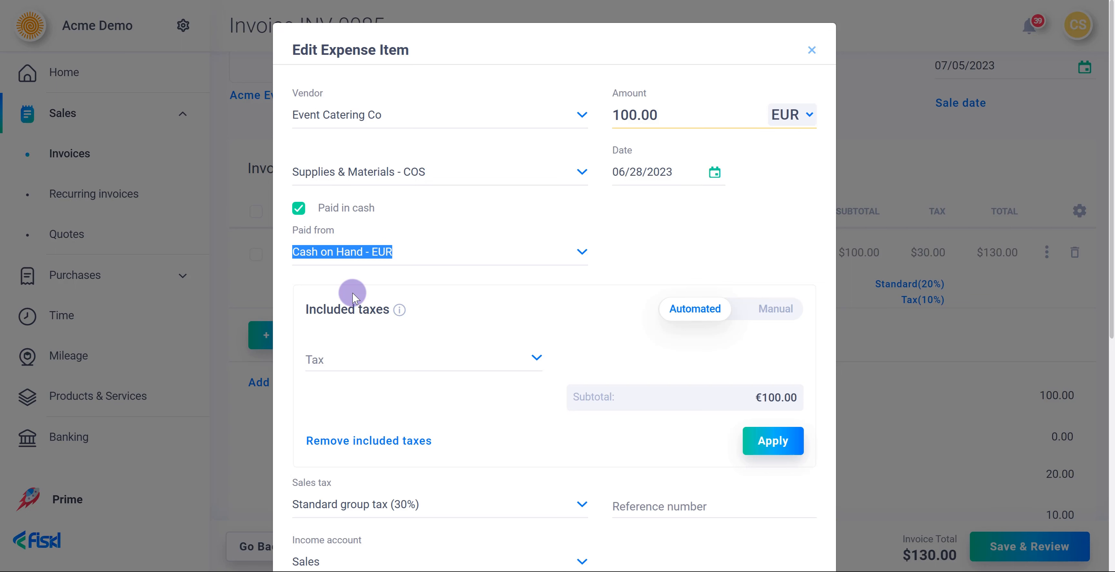
# - Set the included tax to Standard (20%) with a manual amount of 10
pyautogui.click(370, 354)
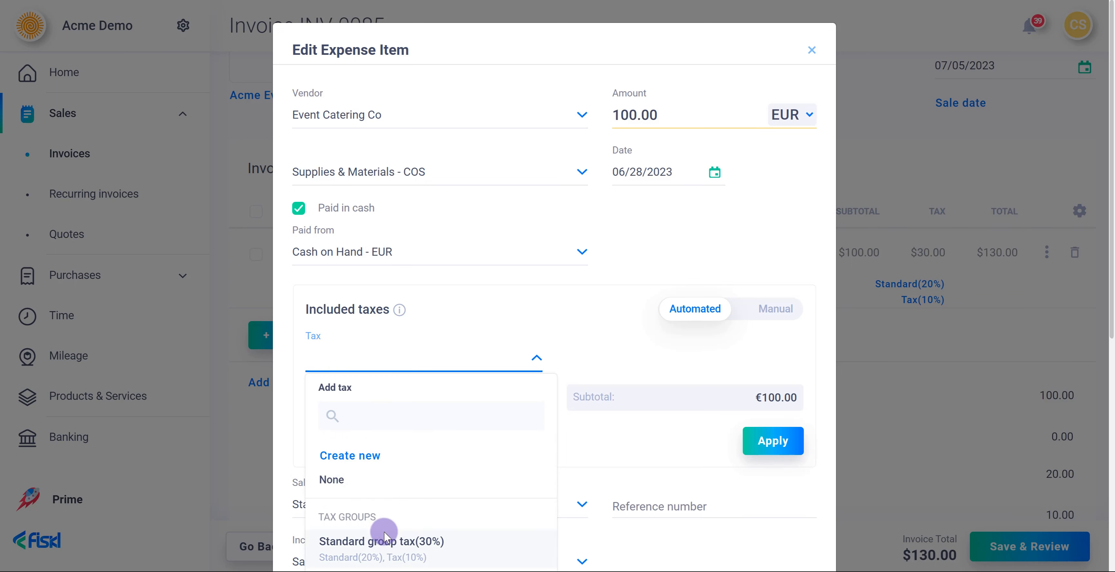
pyautogui.click(384, 541)
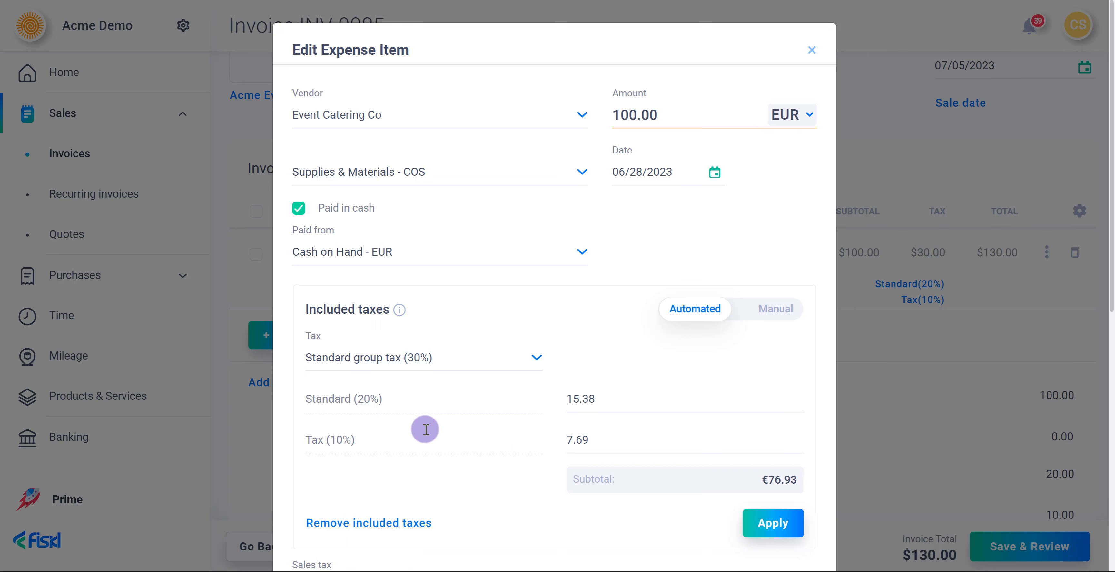
pyautogui.click(782, 308)
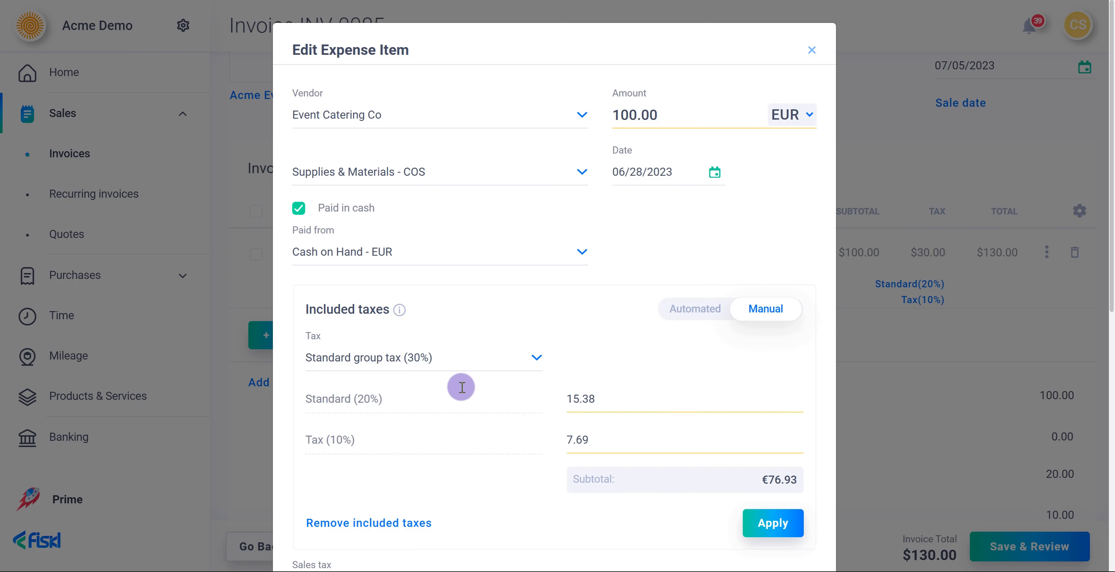
pyautogui.click(460, 359)
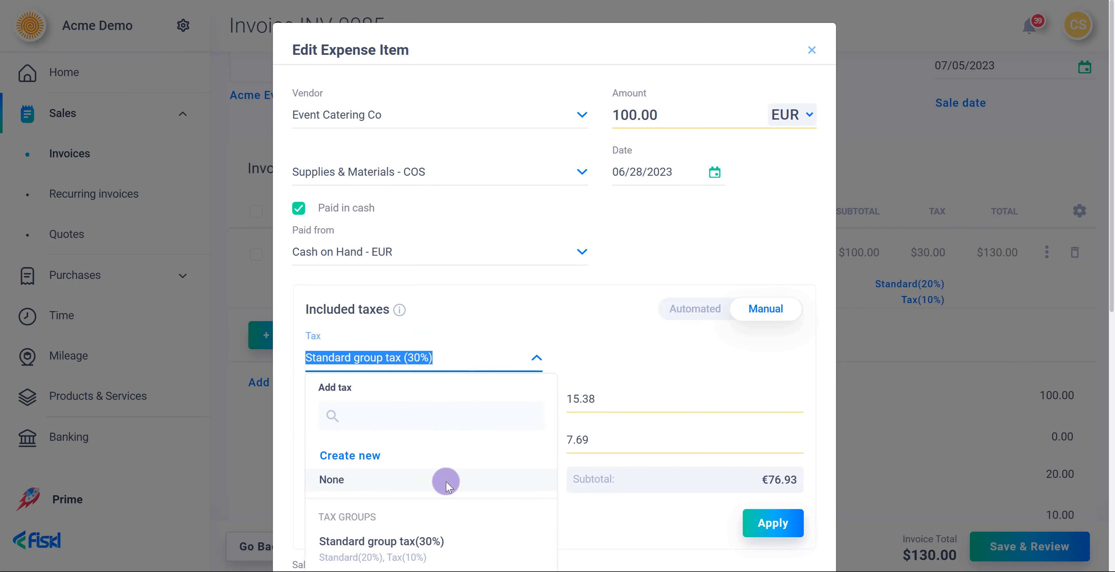
pyautogui.scroll(-2, 446, 482)
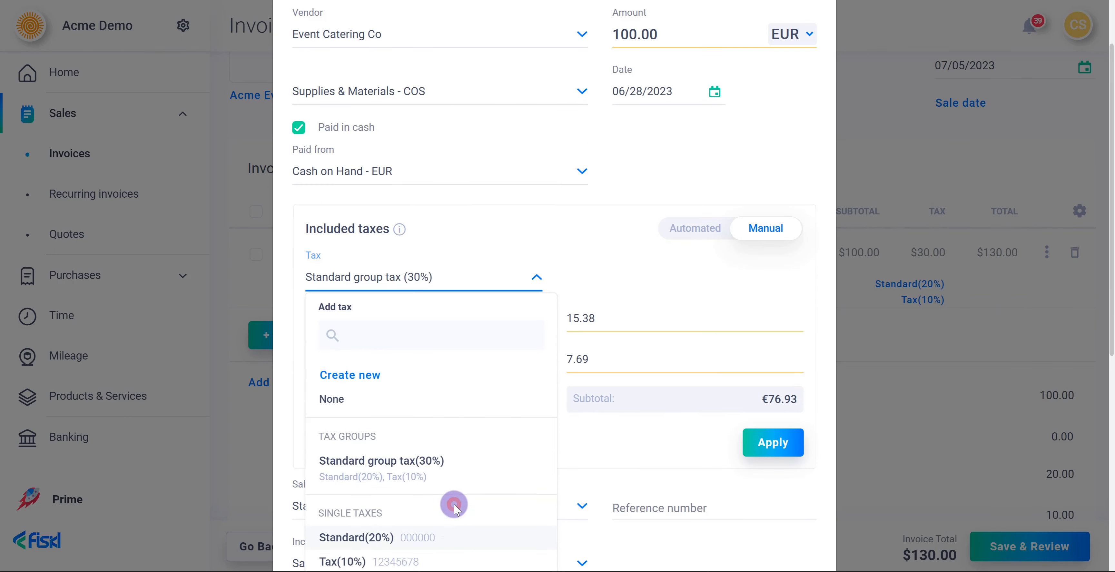
pyautogui.click(441, 535)
pyautogui.click(619, 274)
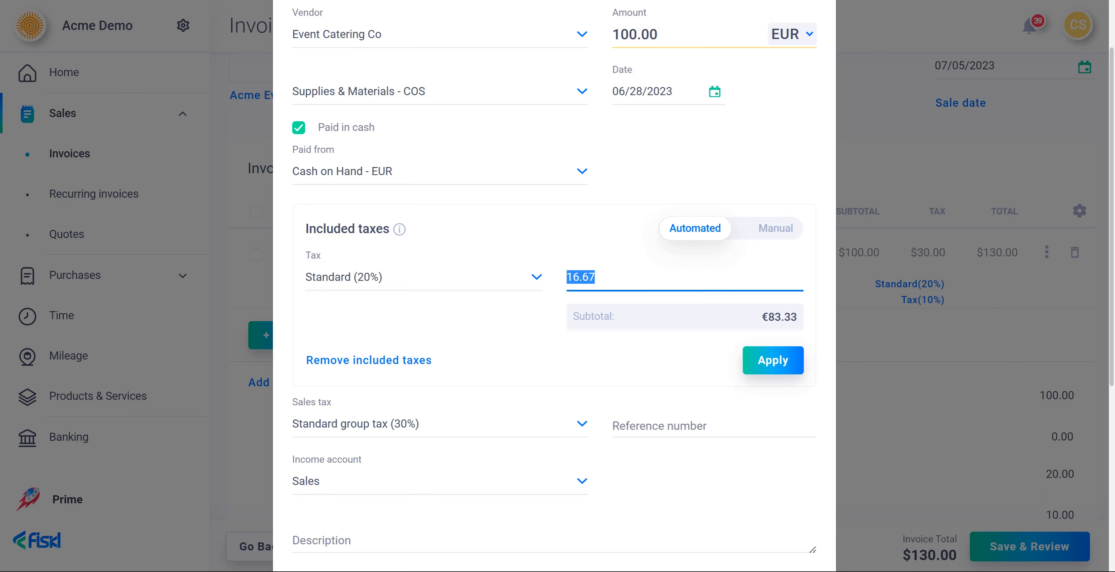
pyautogui.write('10')
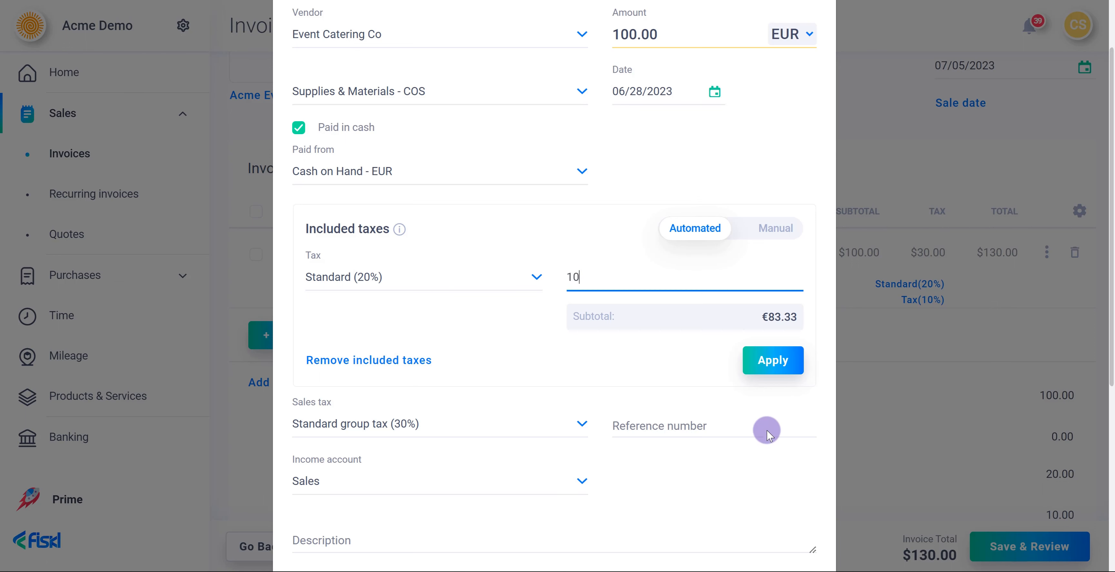
# - Apply the included tax and save the expense line to the invoice
pyautogui.click(772, 369)
pyautogui.scroll(-7, 756, 451)
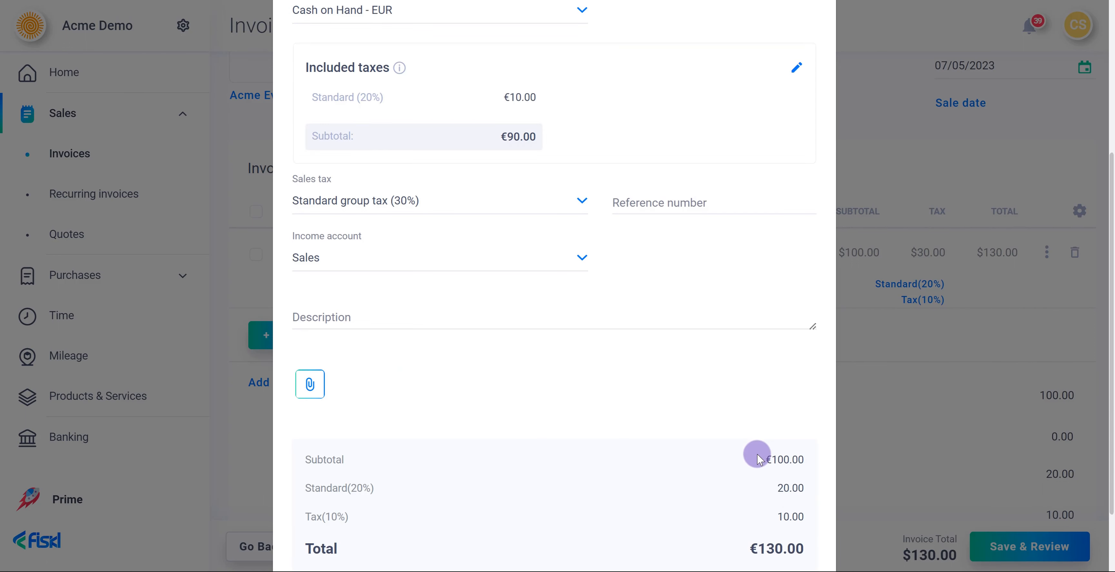
pyautogui.click(762, 526)
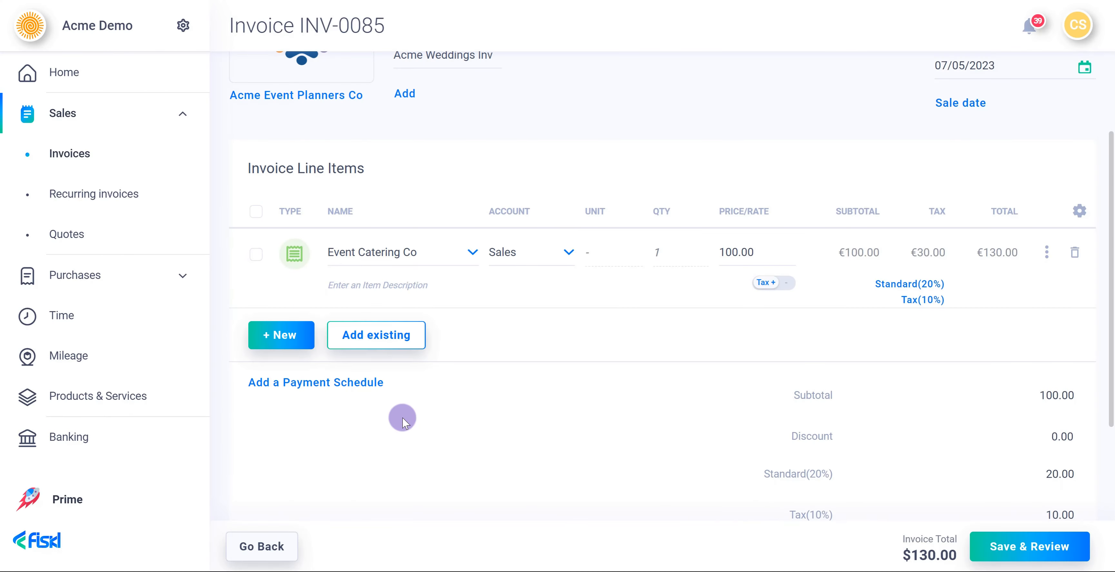
# - Add a product line named Orange Juice with unit Box of 10
pyautogui.click(304, 342)
pyautogui.click(303, 195)
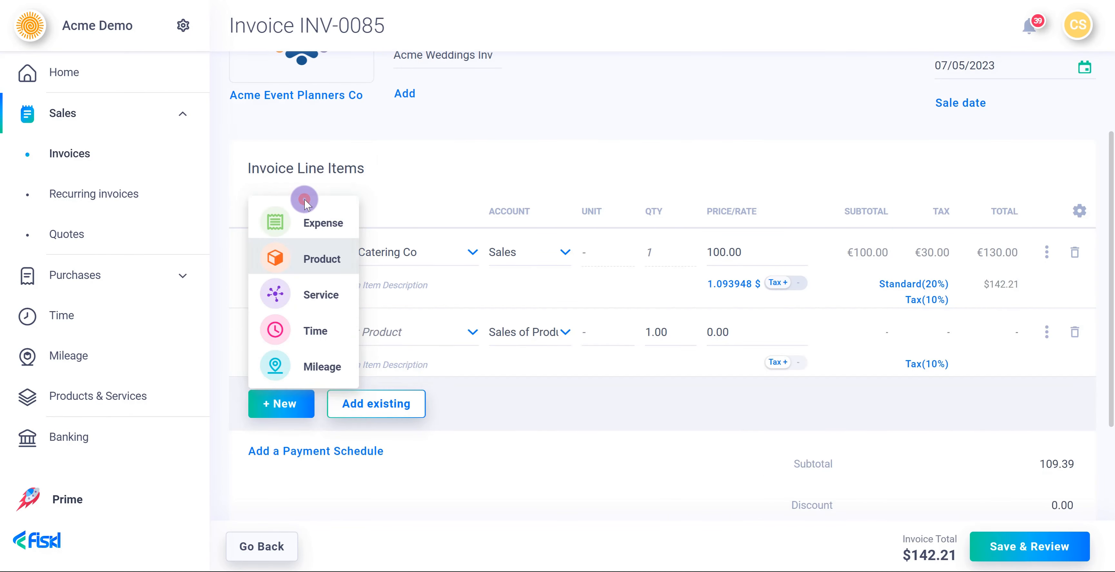
pyautogui.click(337, 340)
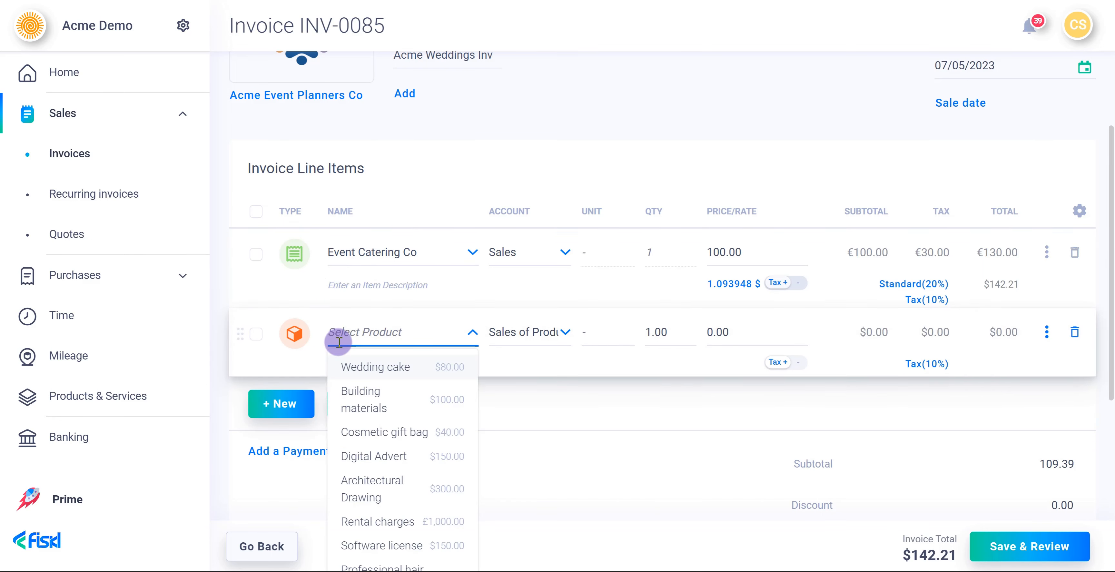
pyautogui.click(306, 414)
pyautogui.write('Orang')
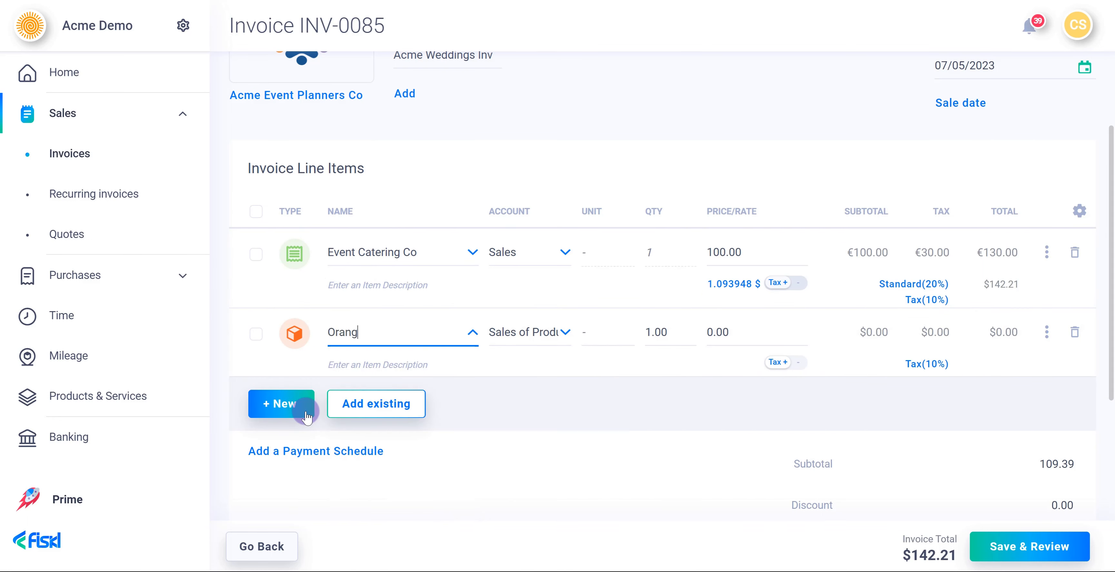
pyautogui.write('e Juice')
pyautogui.click(589, 332)
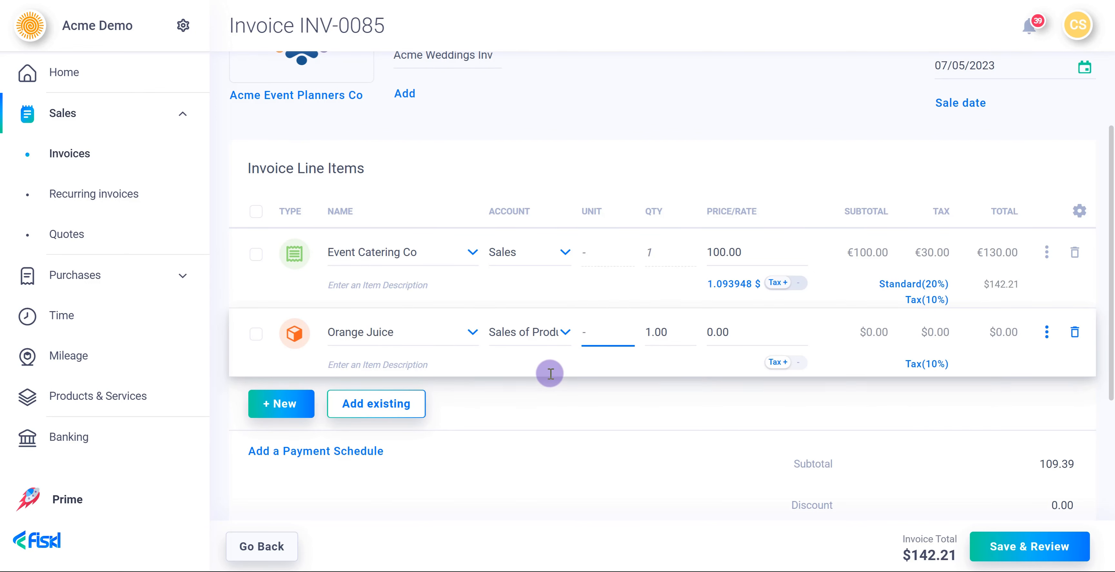
pyautogui.write('Box of 10')
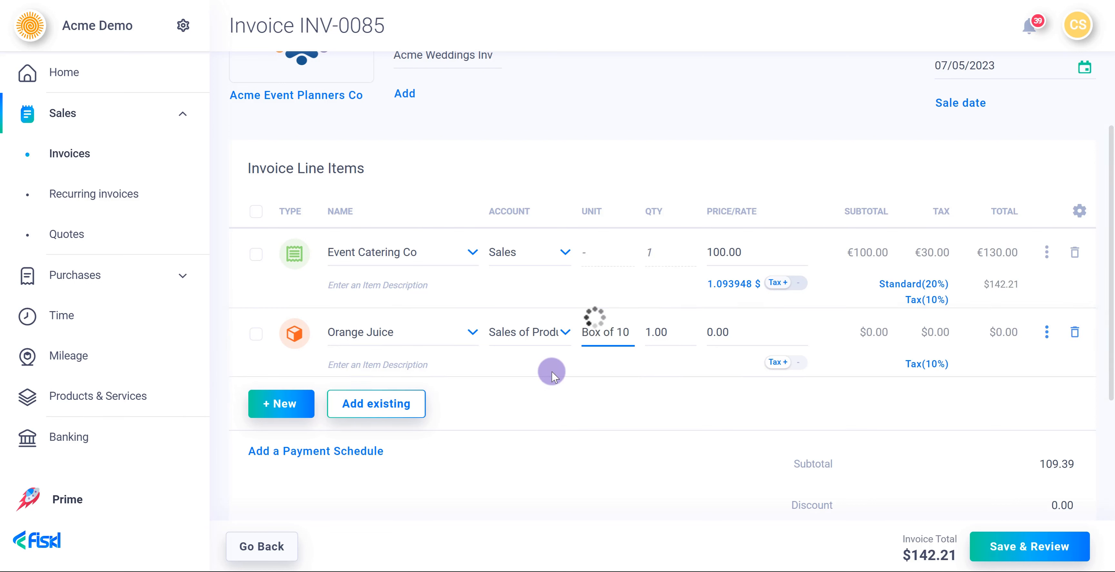
# - Set Orange Juice quantity to 5 and price to 100, leaving tax exclusive
pyautogui.click(658, 341)
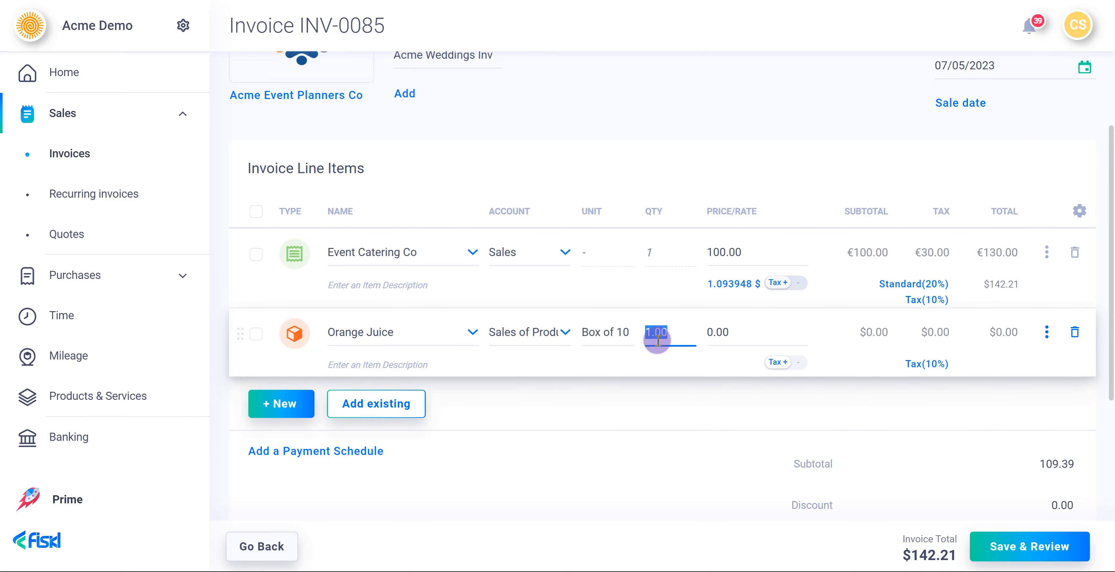
pyautogui.write('5')
pyautogui.click(716, 333)
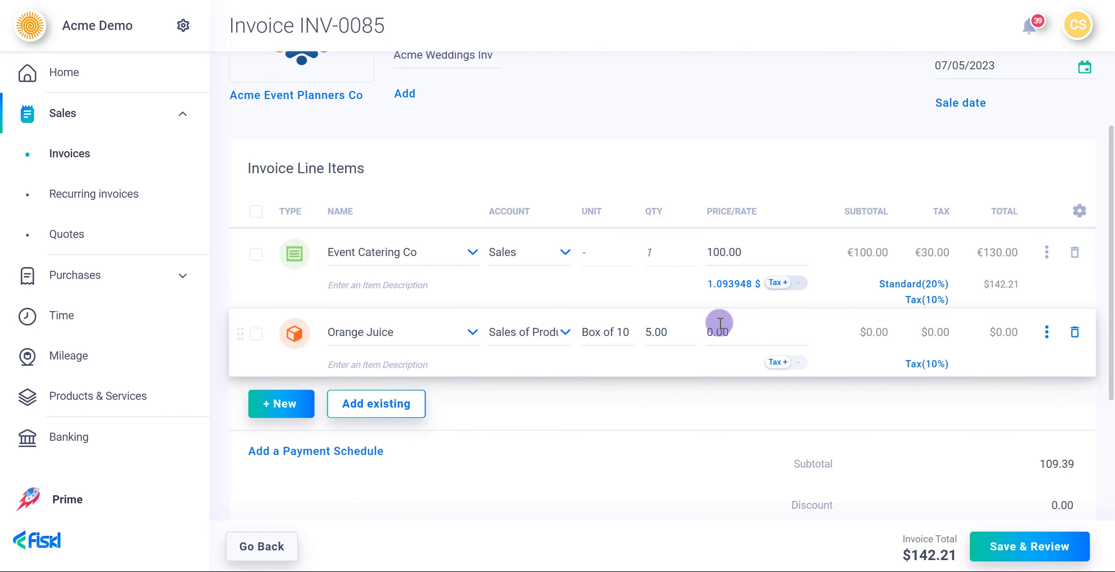
pyautogui.click(713, 332)
pyautogui.write('100')
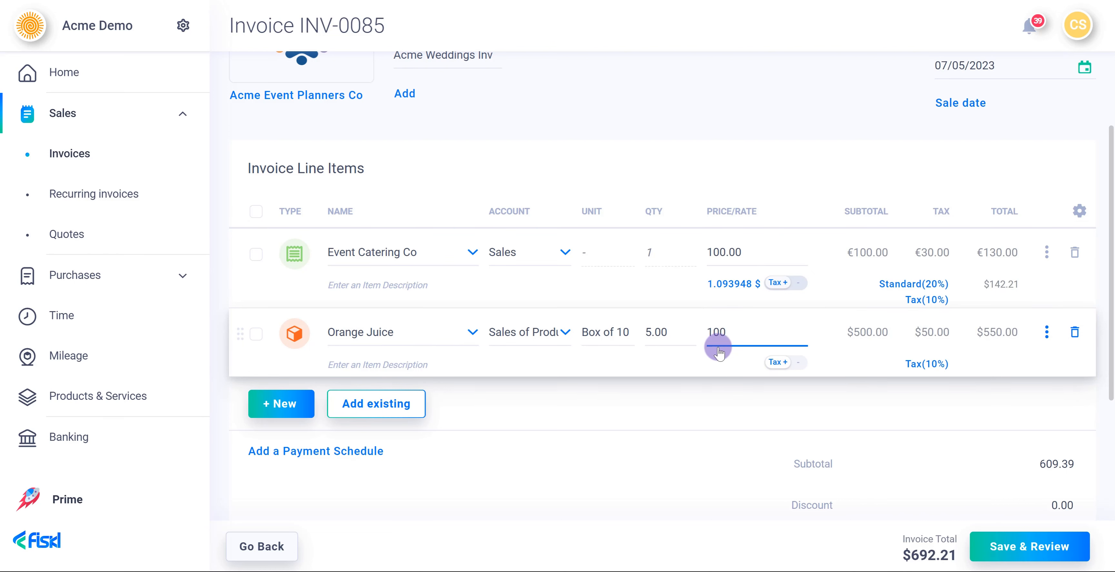
pyautogui.click(778, 363)
pyautogui.click(778, 362)
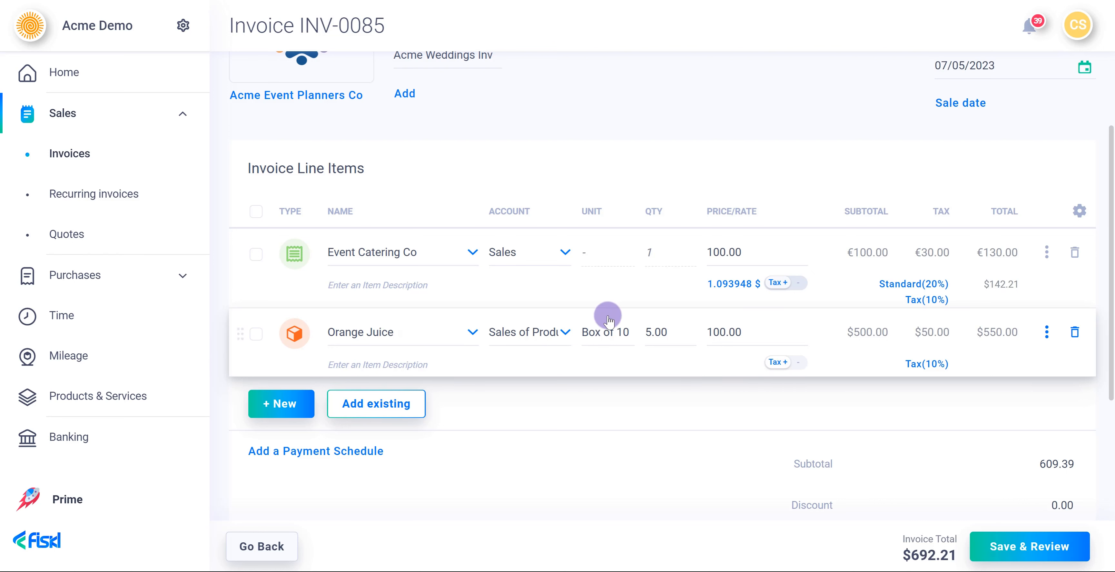
# - Review the Orange Juice item details and save them
pyautogui.click(1044, 338)
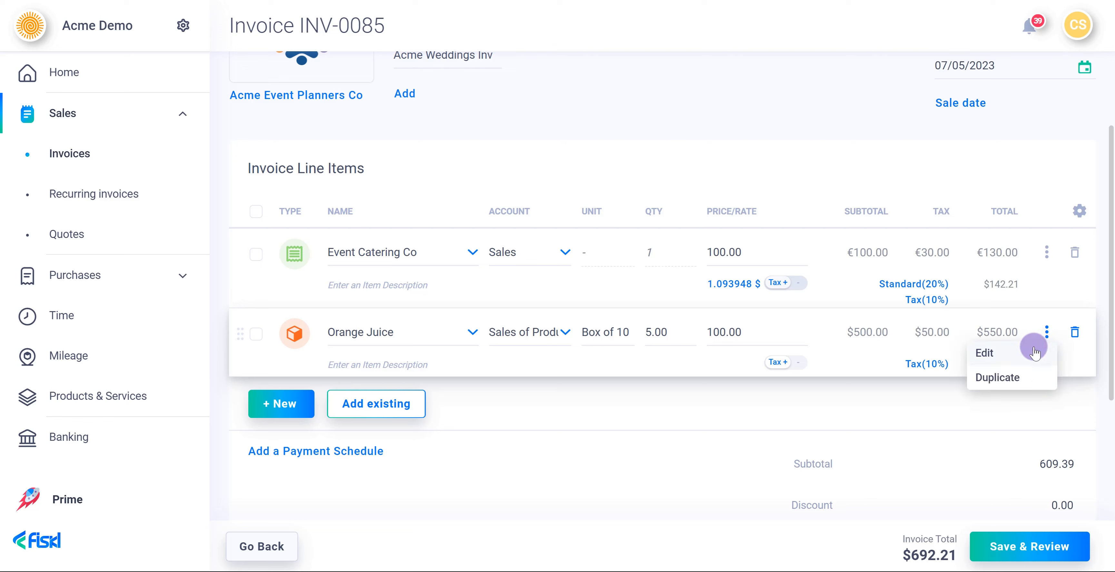
pyautogui.click(1032, 354)
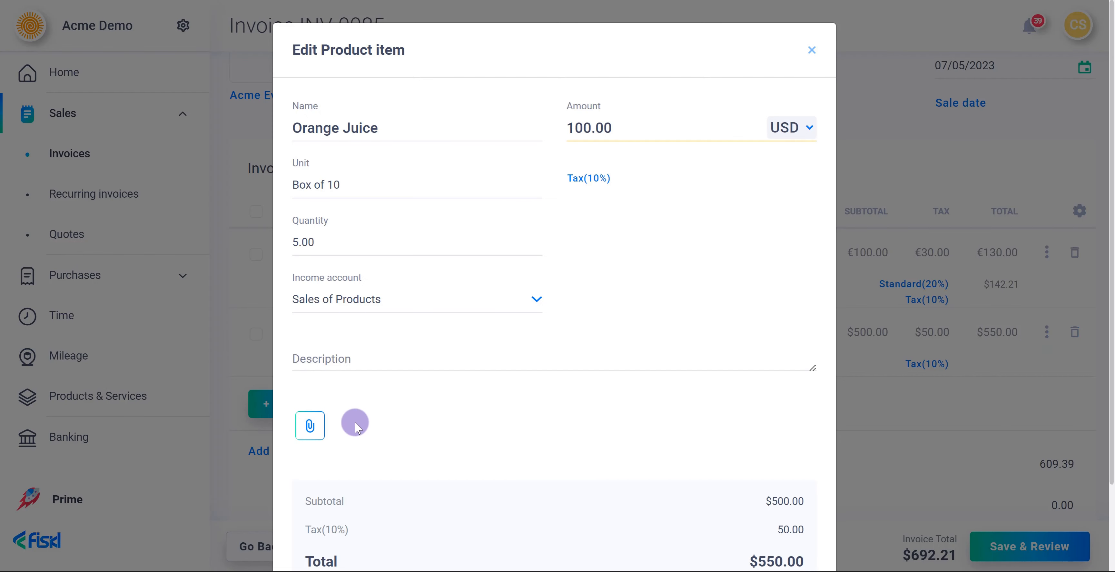
pyautogui.scroll(-3, 468, 433)
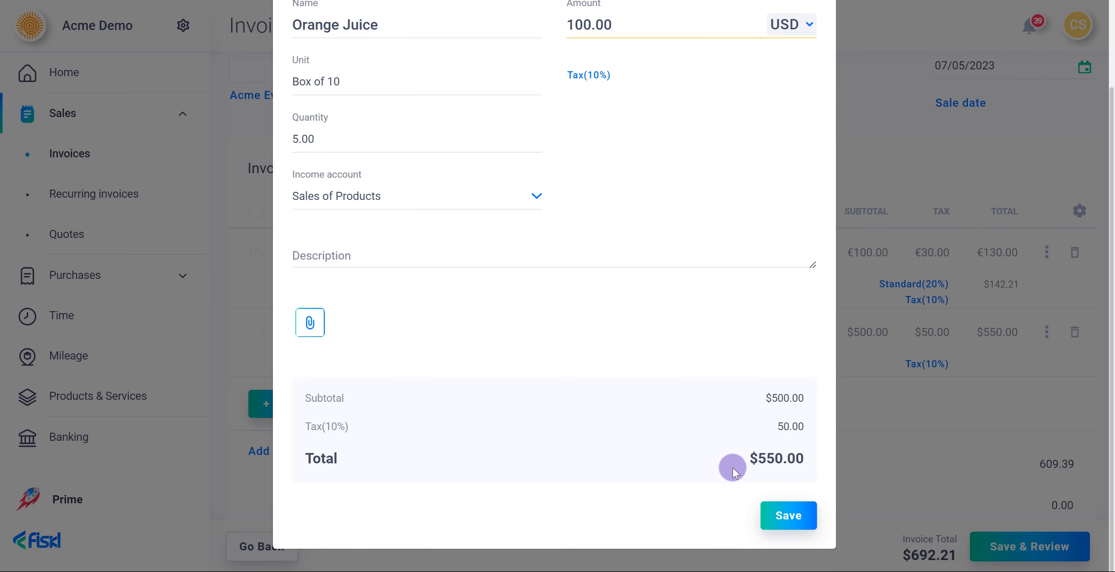
pyautogui.click(763, 511)
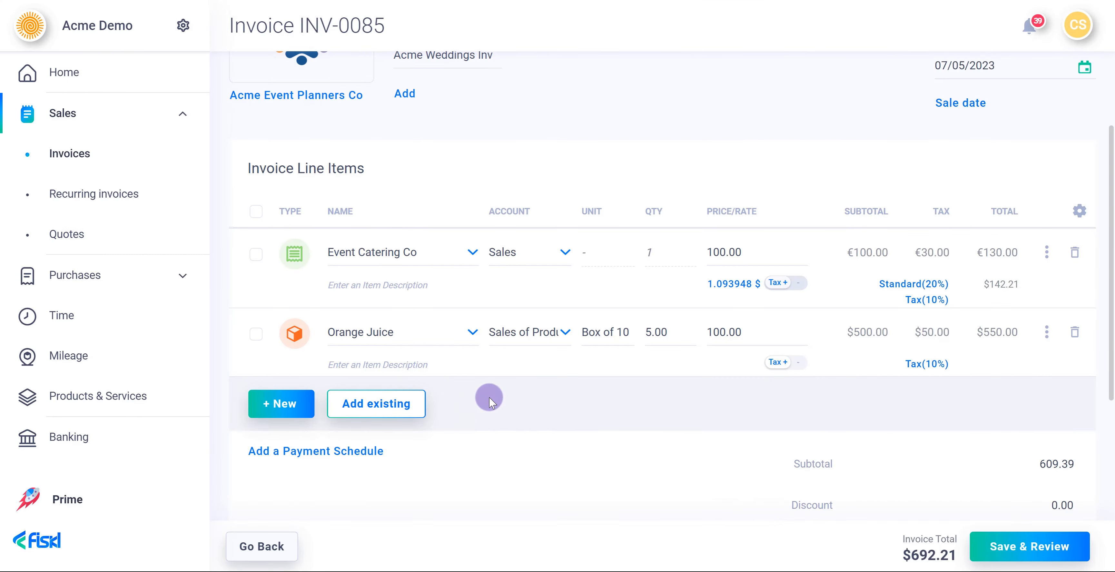
# - Add a new Time line item to the invoice
pyautogui.click(303, 408)
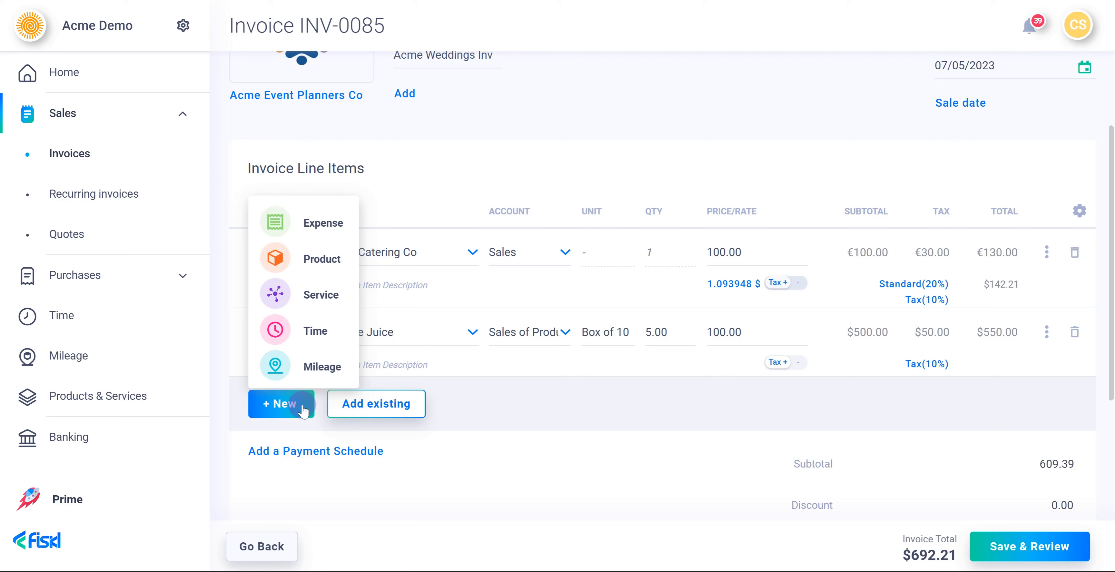
pyautogui.click(309, 331)
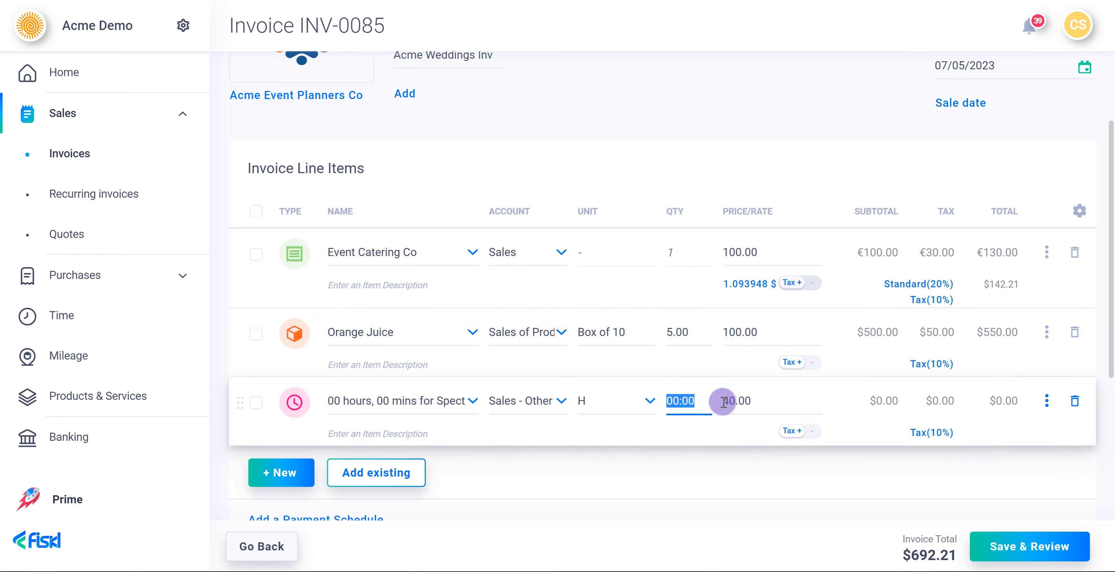
pyautogui.click(1069, 30)
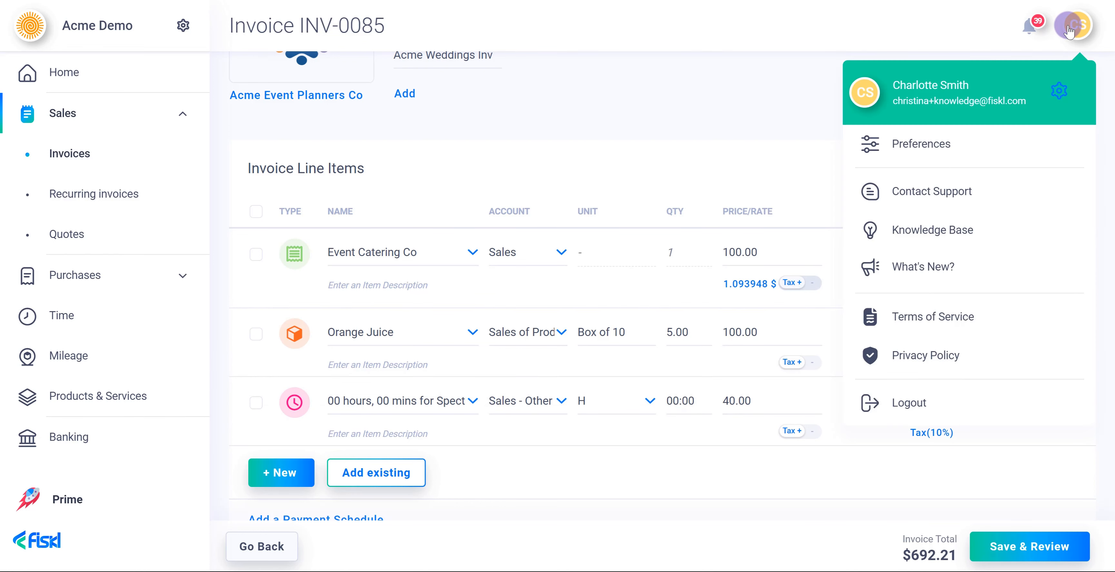
pyautogui.click(1070, 30)
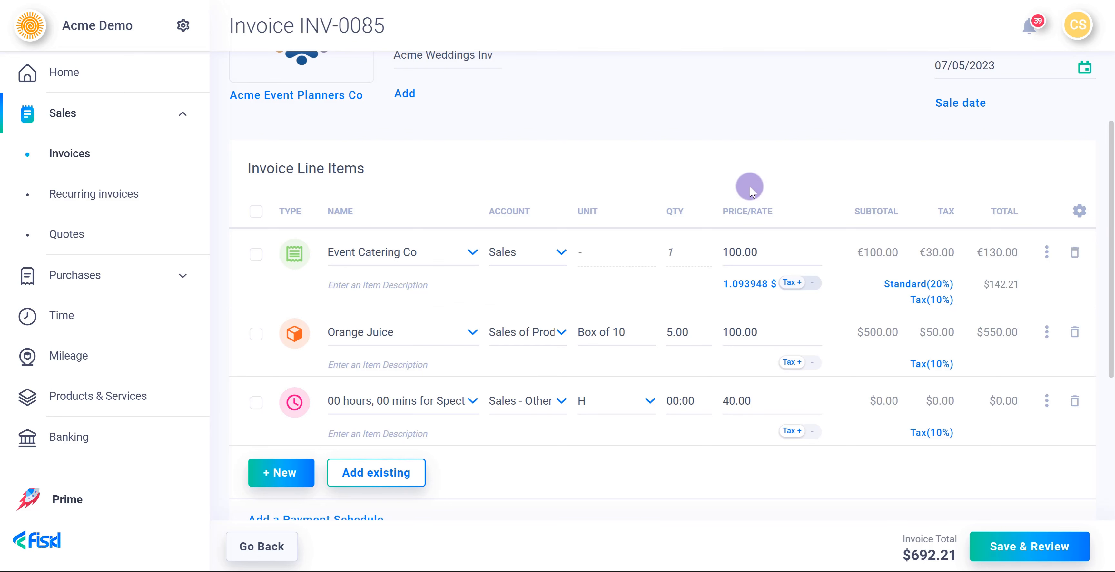
# - Enter 5 hours on the time line and save its item details
pyautogui.click(687, 395)
pyautogui.write('5')
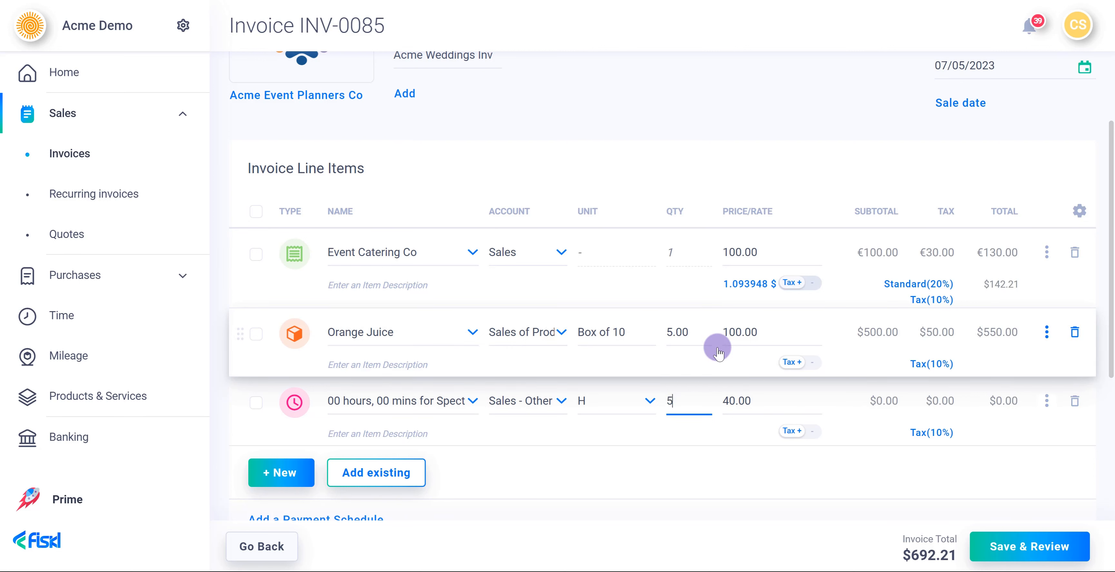
pyautogui.click(1047, 402)
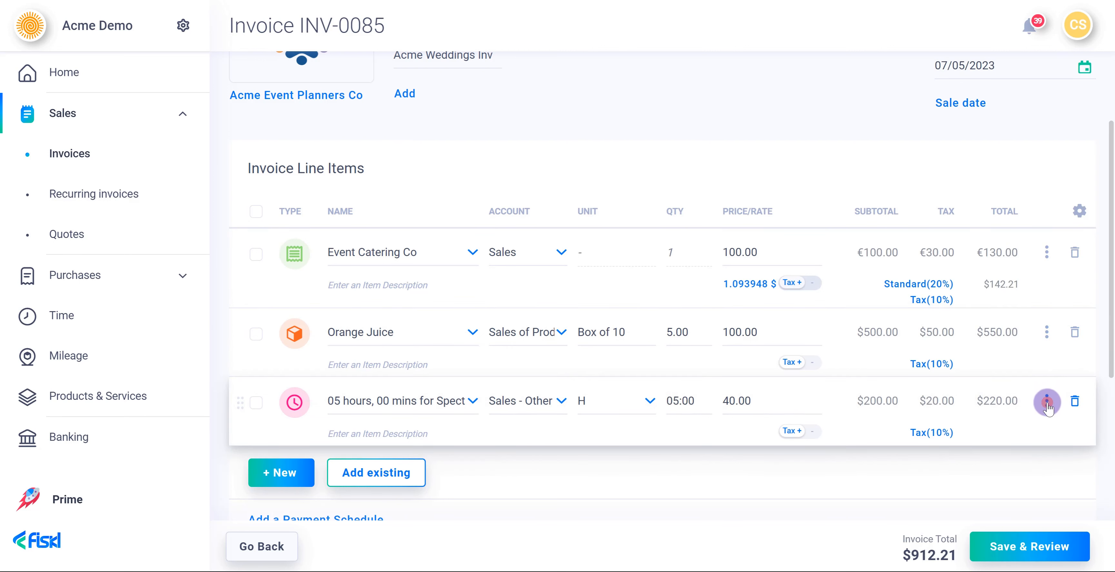
pyautogui.click(1004, 419)
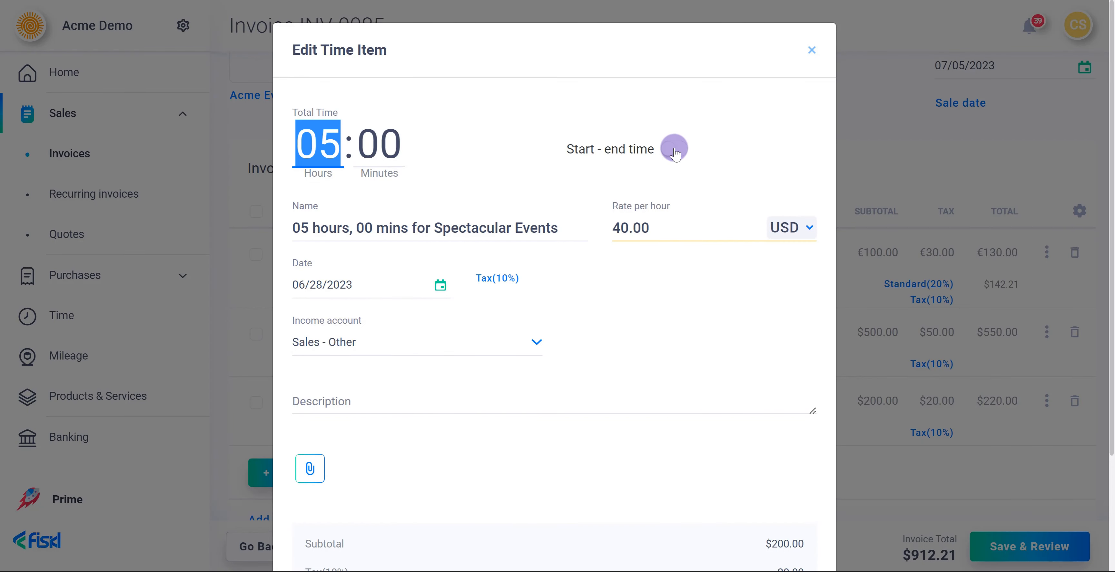
pyautogui.scroll(-3, 683, 180)
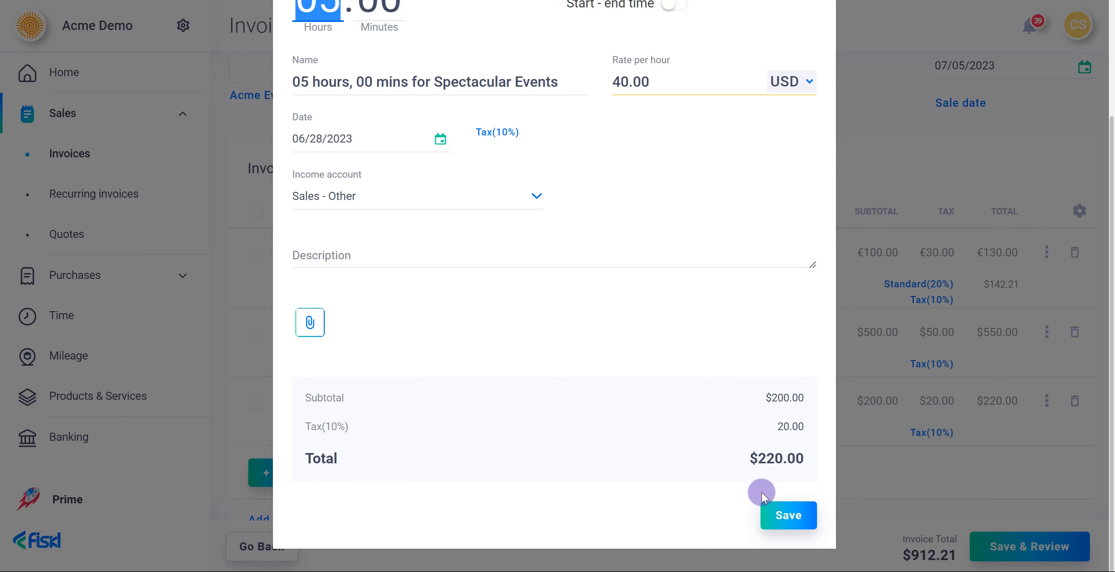
pyautogui.click(769, 516)
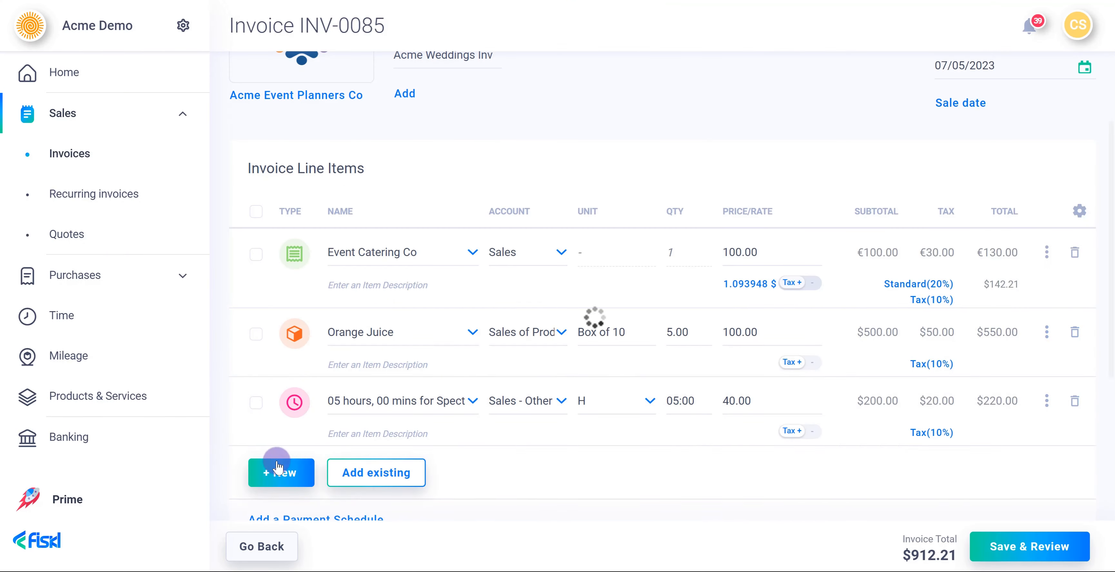
# - Add a mileage line named Trip to client with quantity 10 mi
pyautogui.click(277, 479)
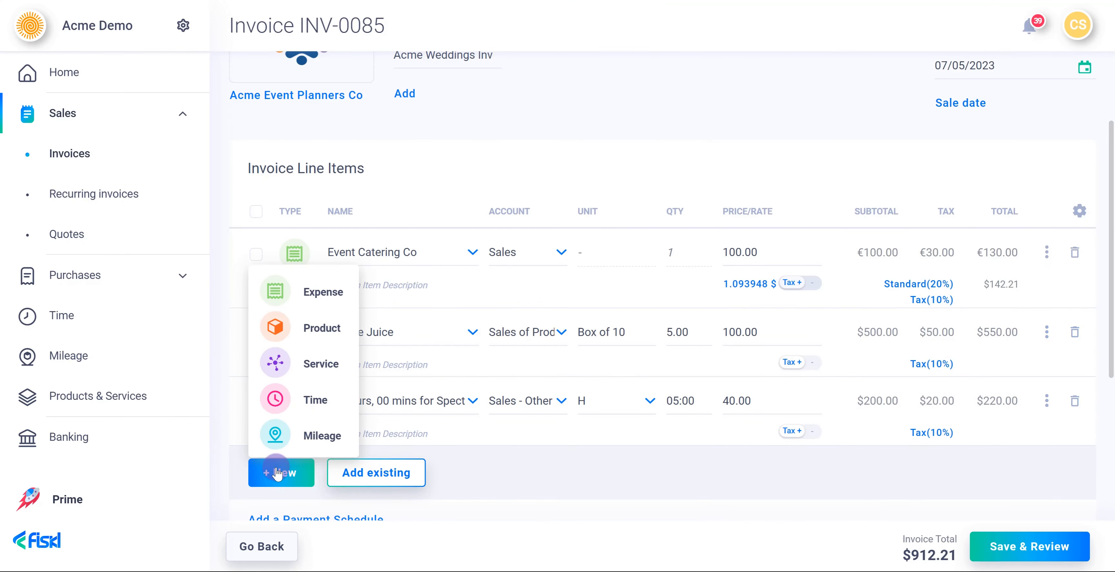
pyautogui.click(286, 437)
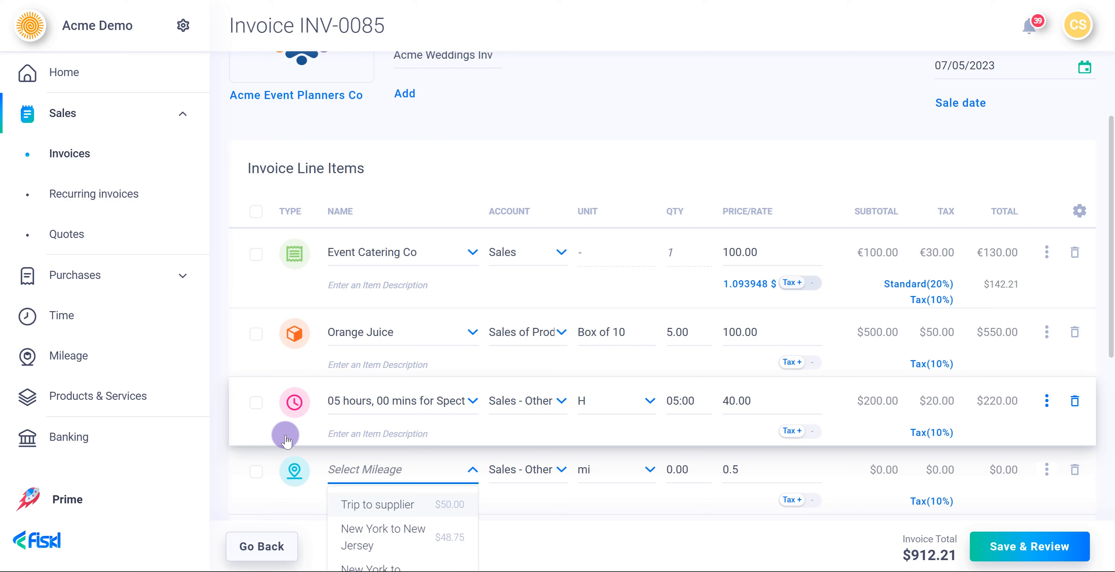
pyautogui.write('Tr')
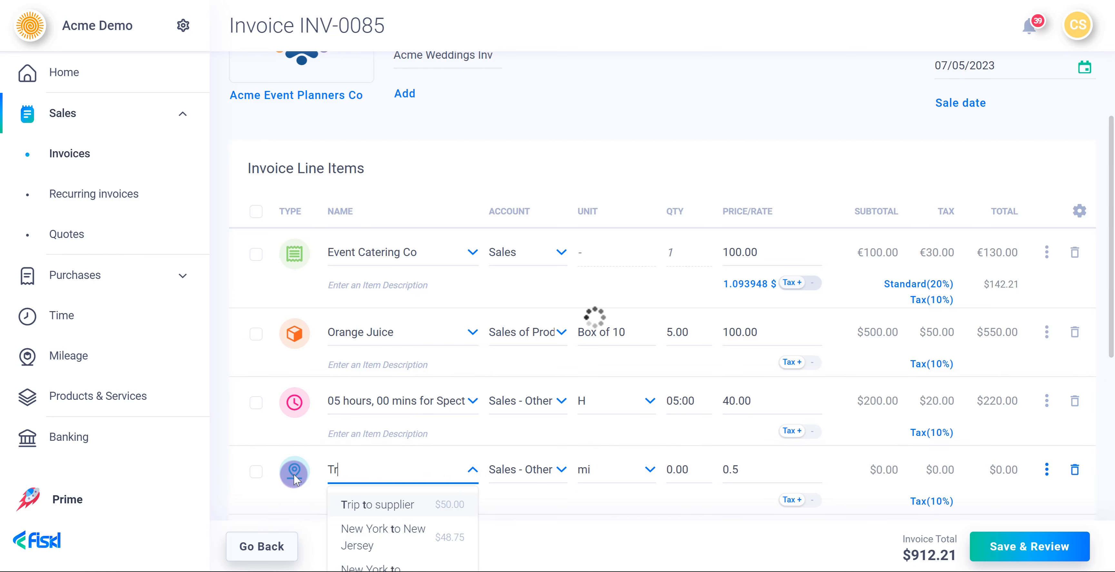
pyautogui.write('ip to client')
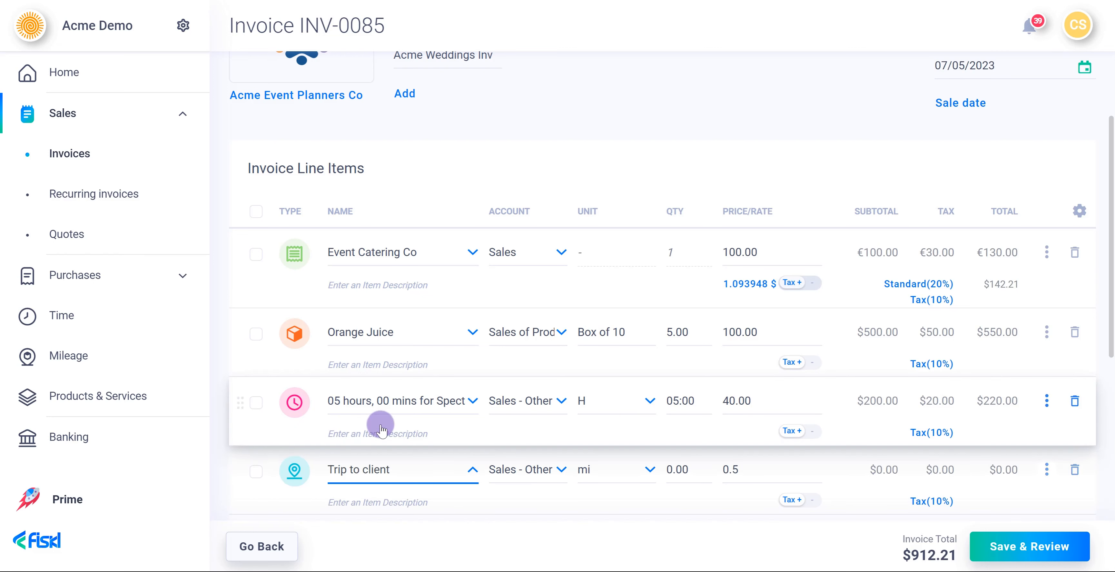
pyautogui.click(686, 470)
pyautogui.click(680, 465)
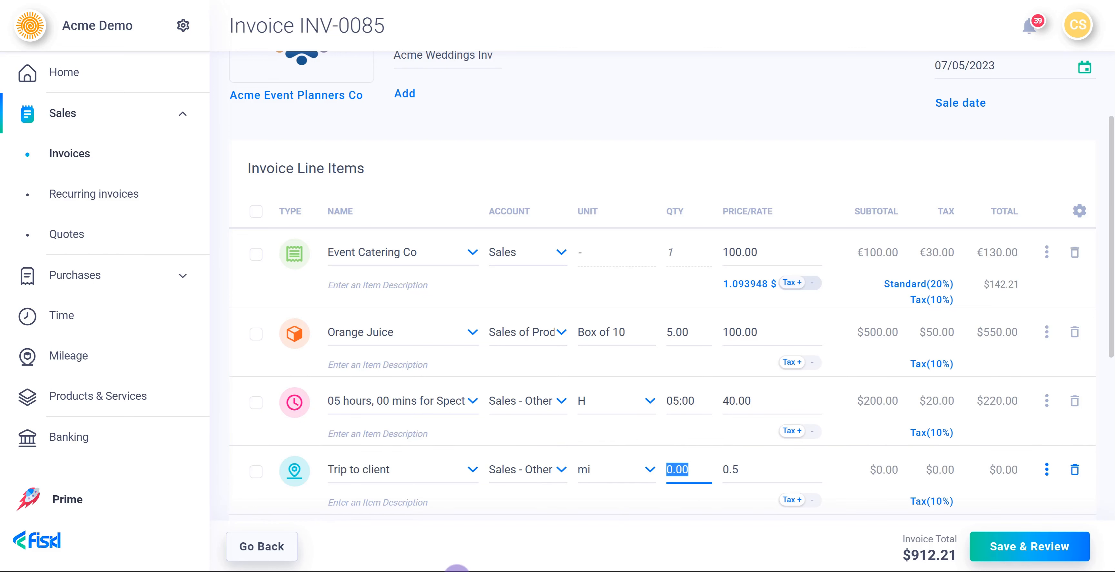
pyautogui.write('10')
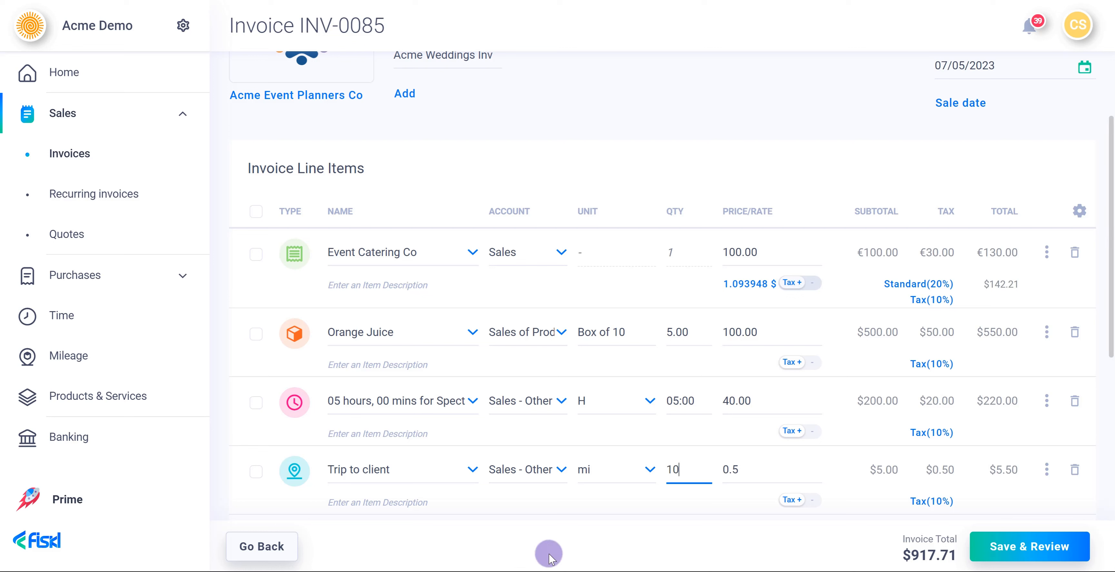
pyautogui.click(1044, 475)
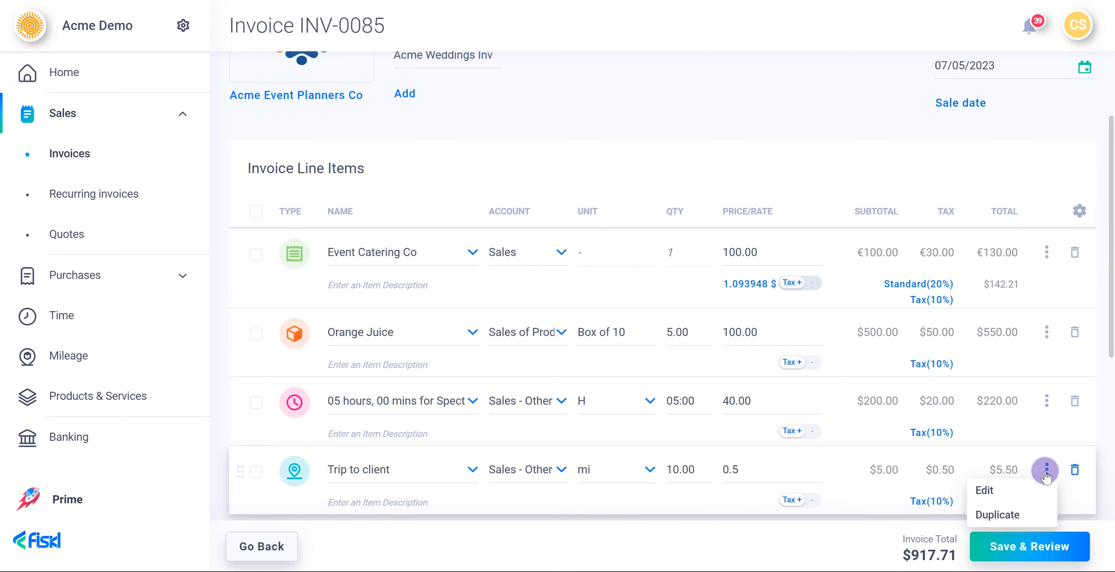
# - In the mileage editor, enter a map route from New York, NY to New Jersey
pyautogui.click(1015, 497)
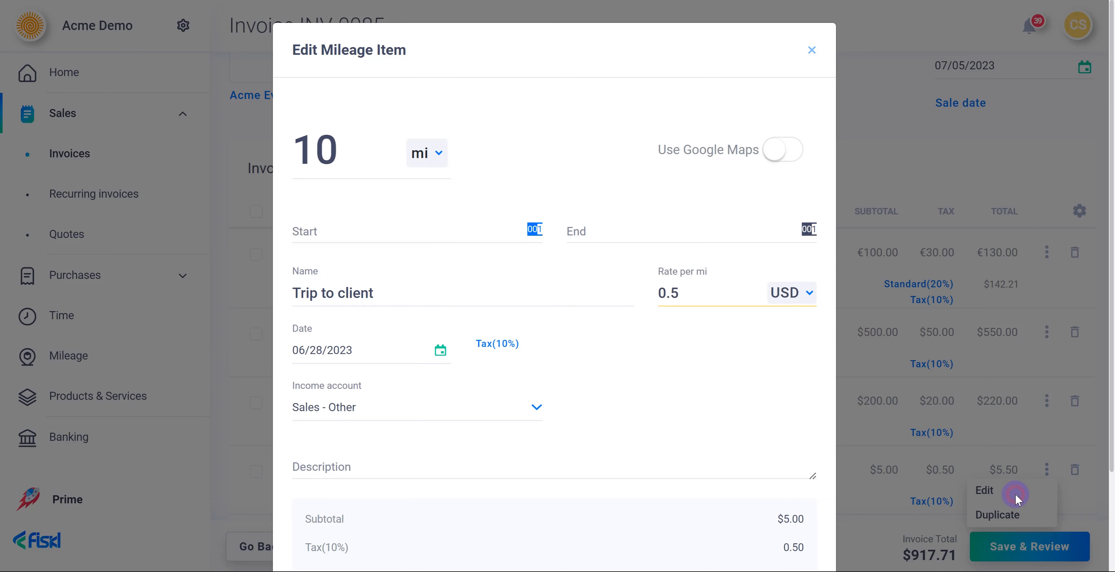
pyautogui.click(786, 161)
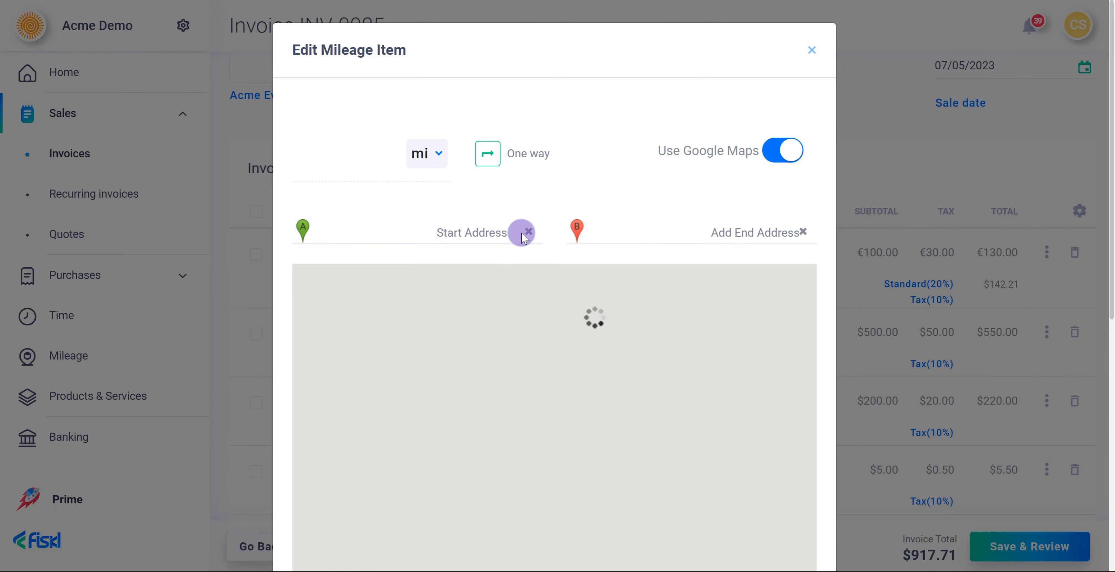
pyautogui.click(478, 221)
pyautogui.write('New York')
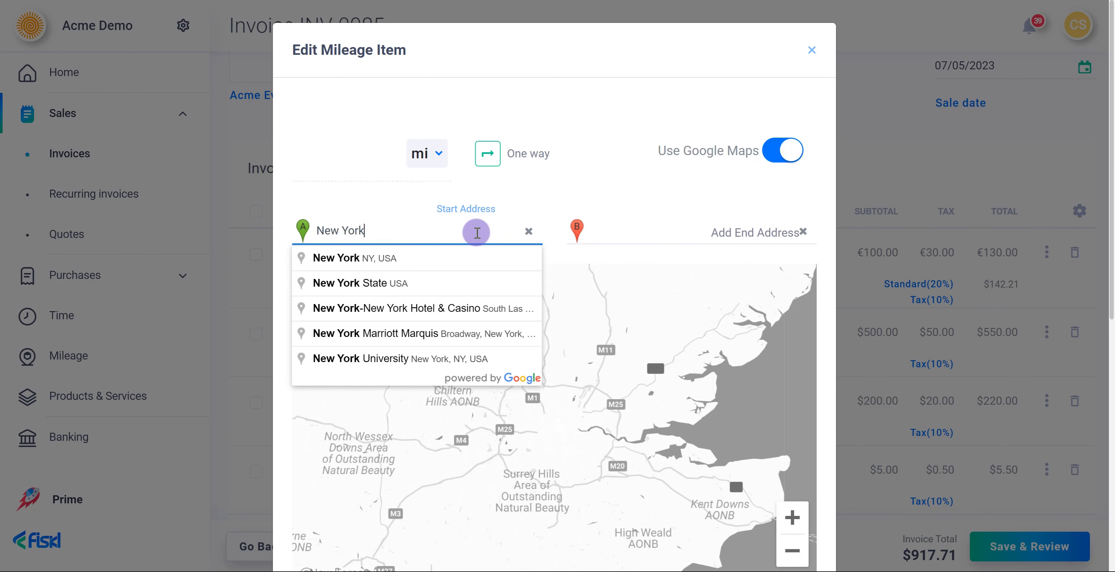
pyautogui.press('Down')
pyautogui.press('Tab')
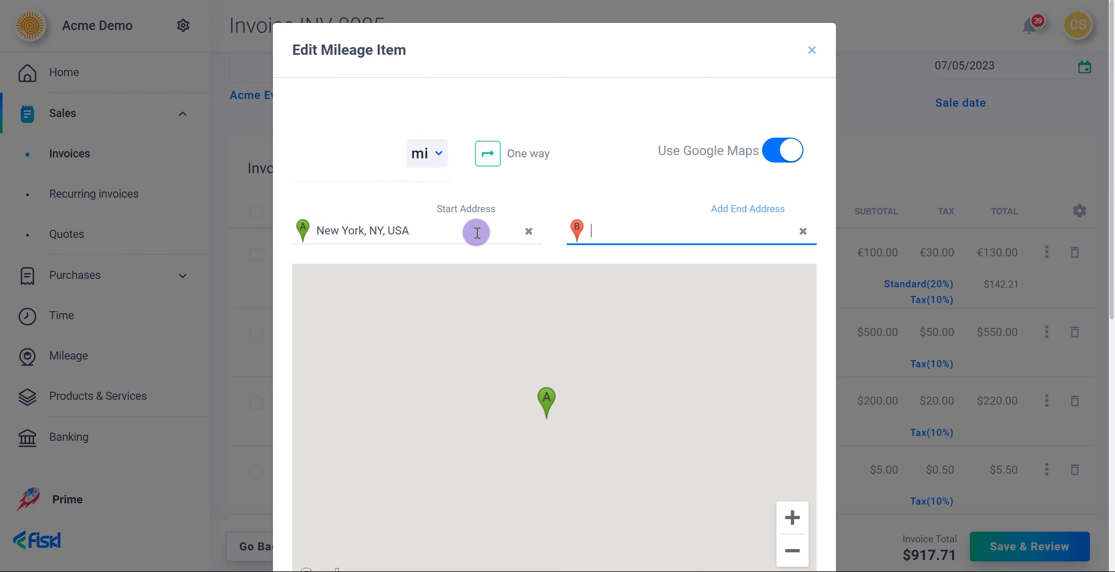
pyautogui.write('New Jersey')
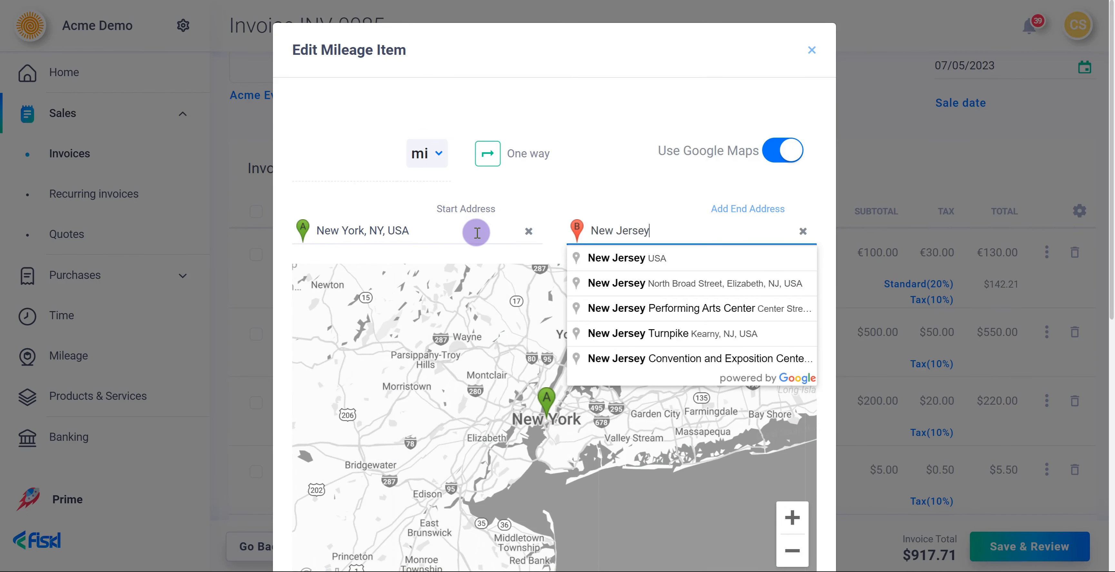
pyautogui.click(586, 256)
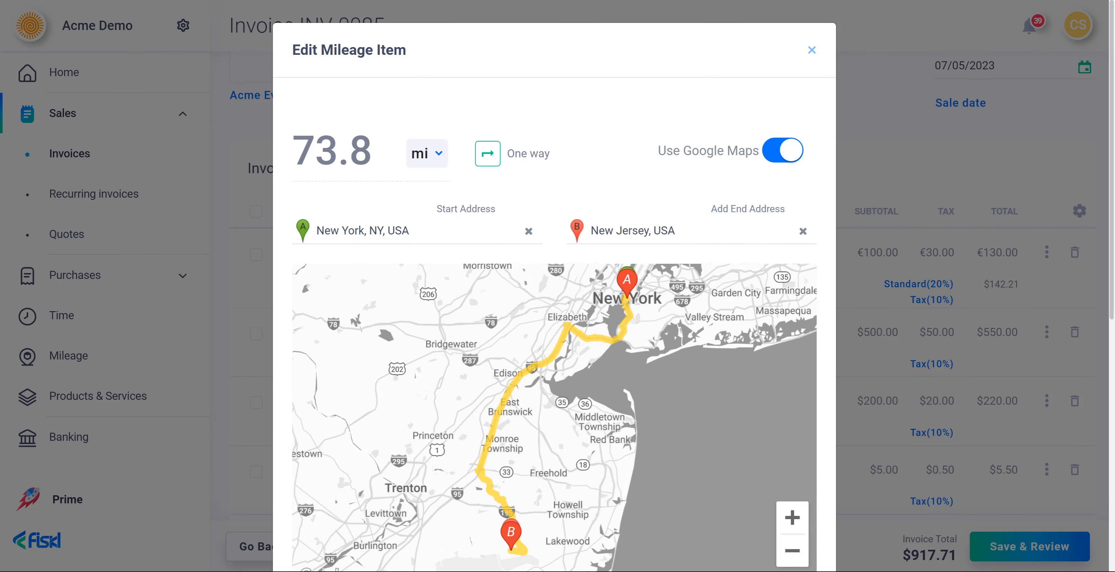
# - Switch to odometer readings 1000–1400, make it an 800 mi round trip, and save
pyautogui.click(774, 147)
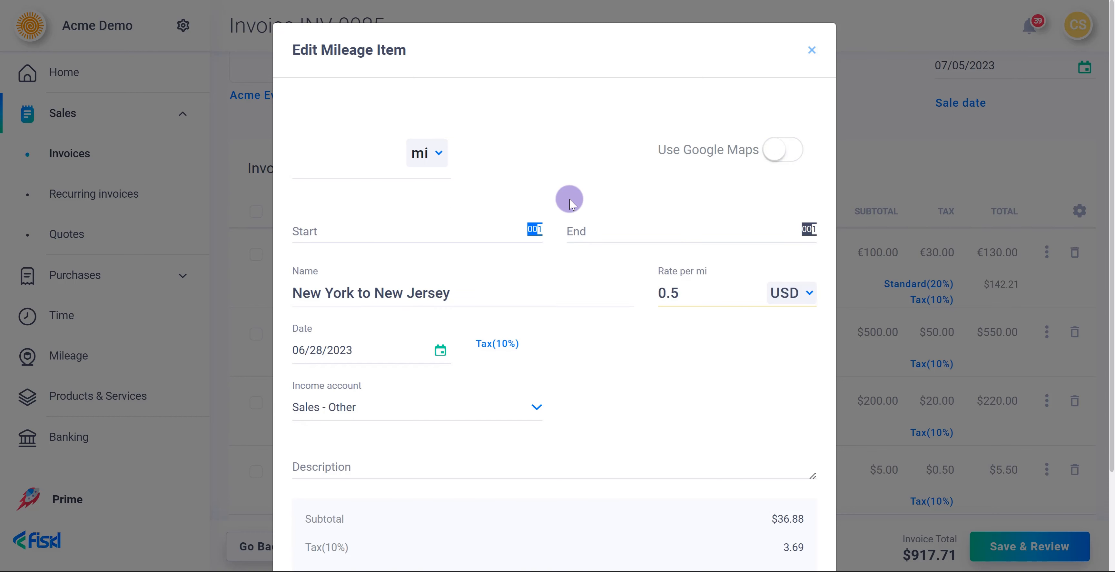
pyautogui.click(408, 227)
pyautogui.write('1000')
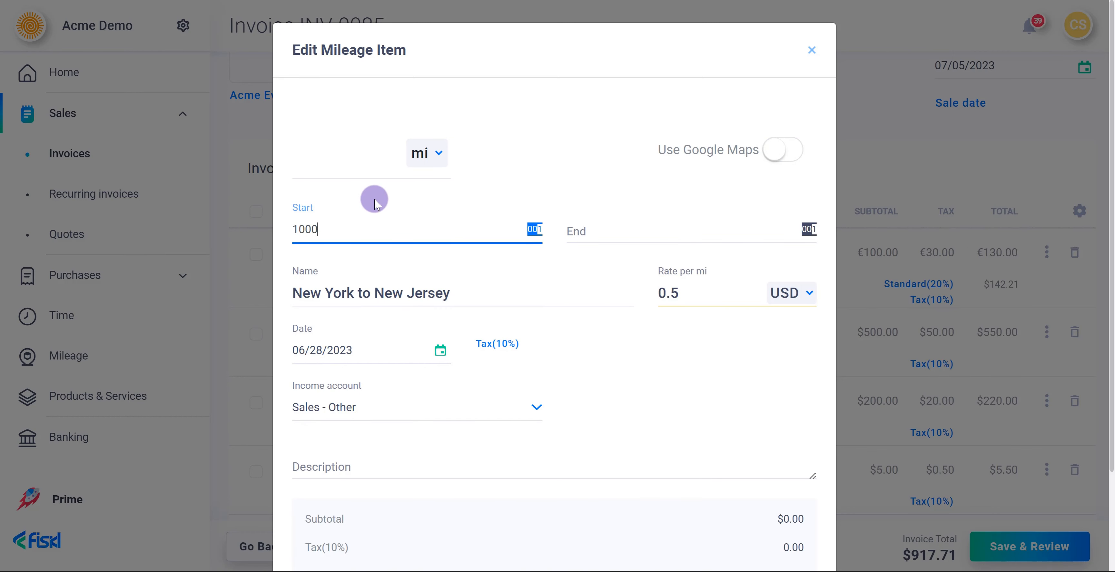
pyautogui.press('Tab')
pyautogui.write('1400')
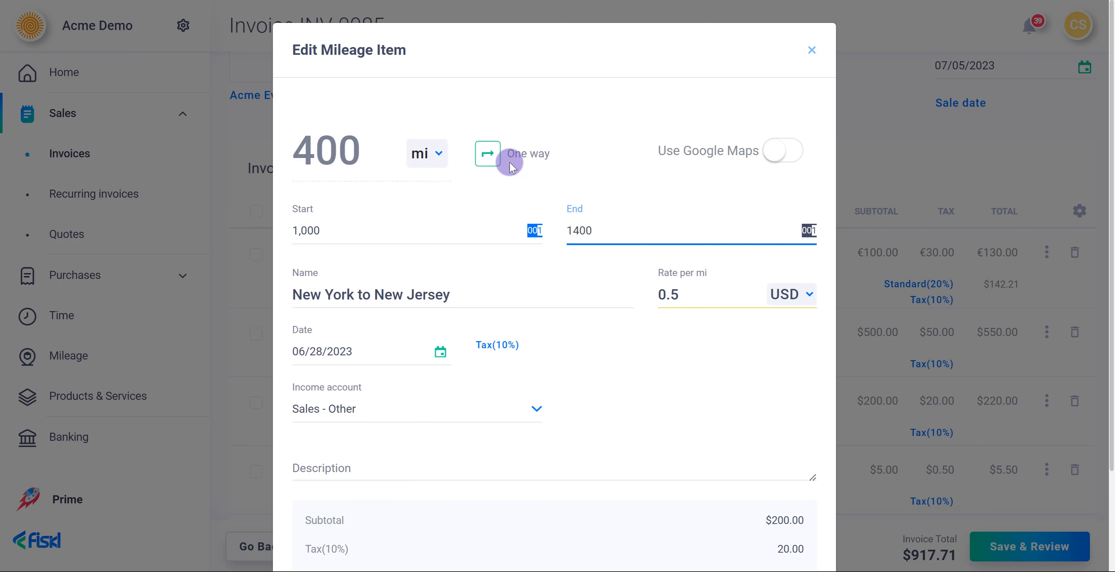
pyautogui.click(494, 155)
pyautogui.scroll(-3, 727, 401)
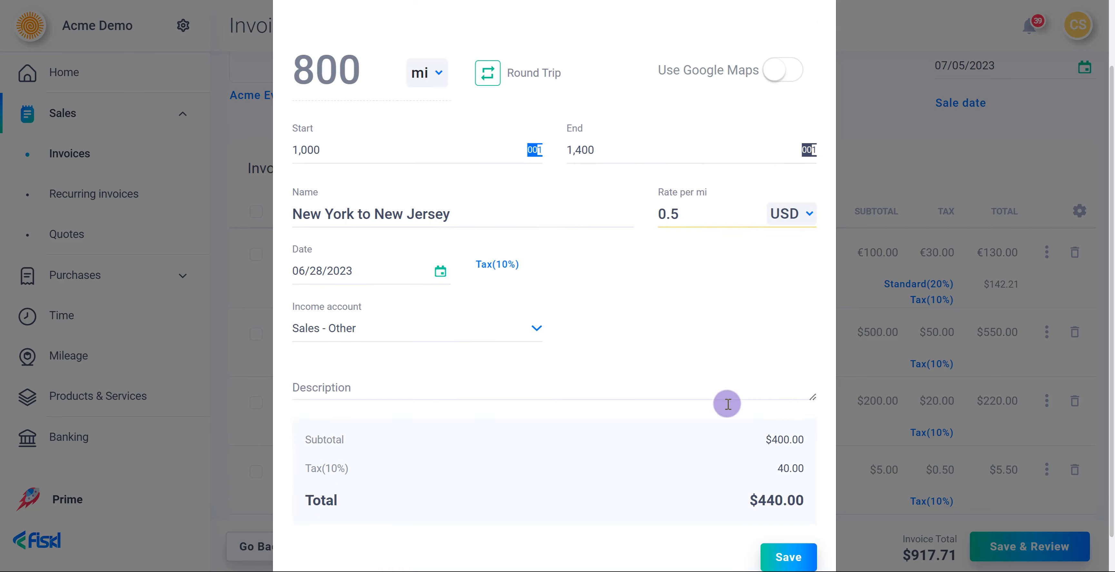
pyautogui.click(771, 515)
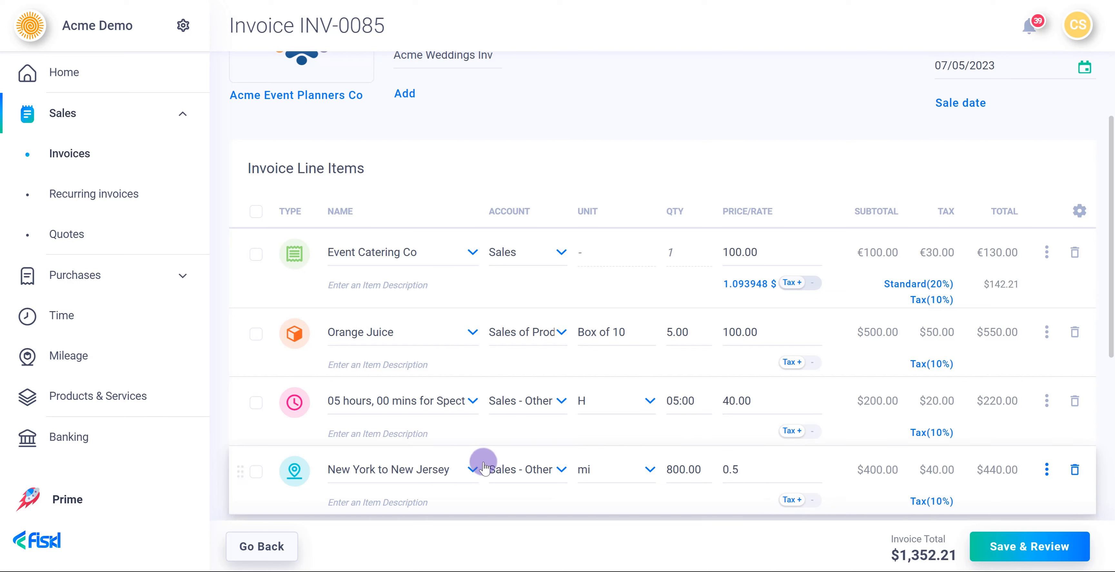
pyautogui.scroll(-10, 480, 461)
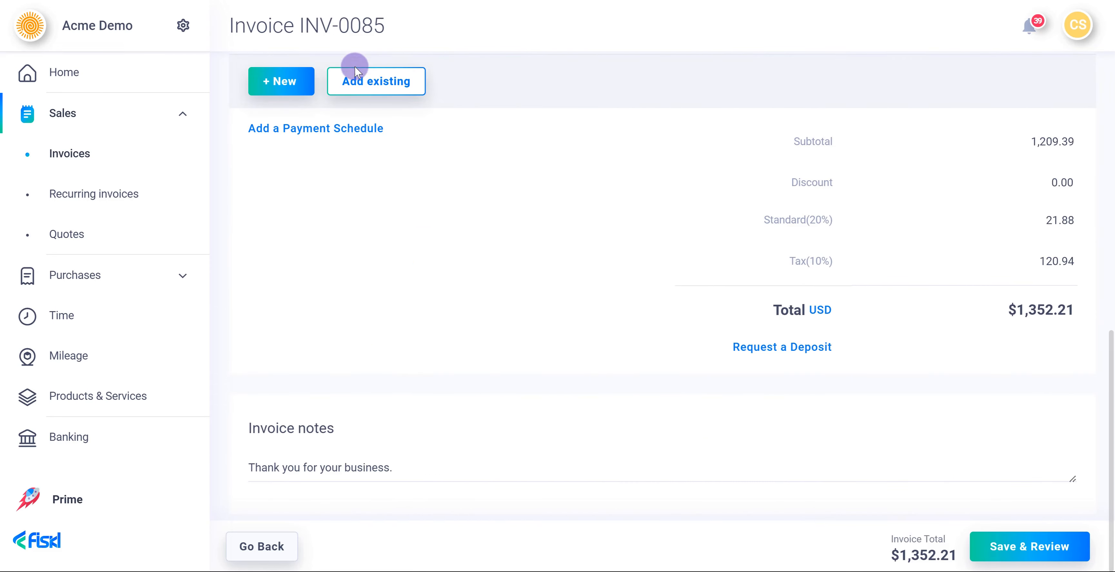
# - Attach the existing Project planning service as a line: 1 hour at 60.00 with Standard (20%) tax
pyautogui.click(354, 82)
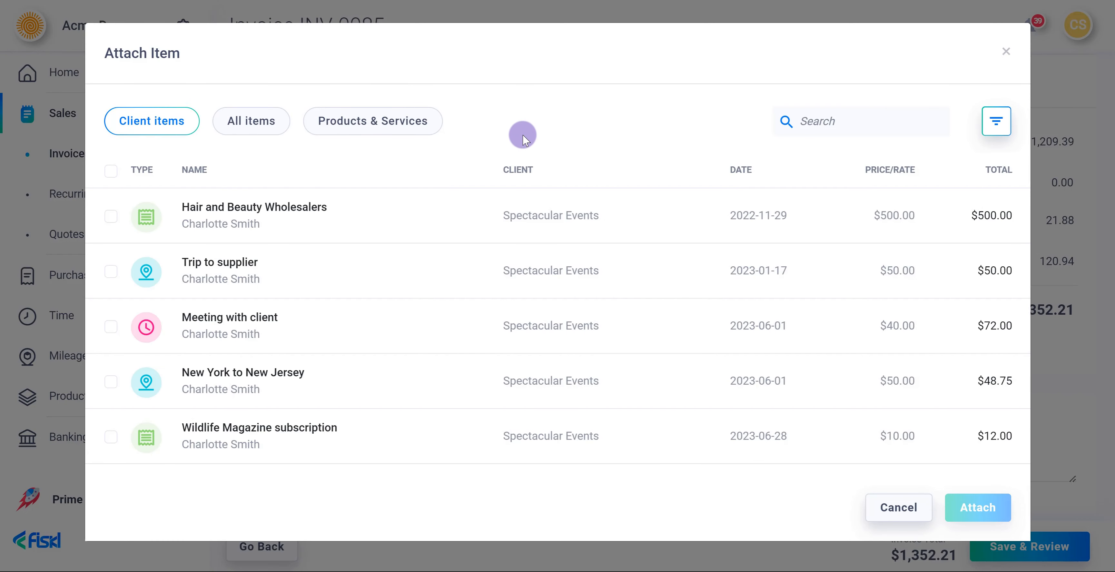
pyautogui.click(407, 116)
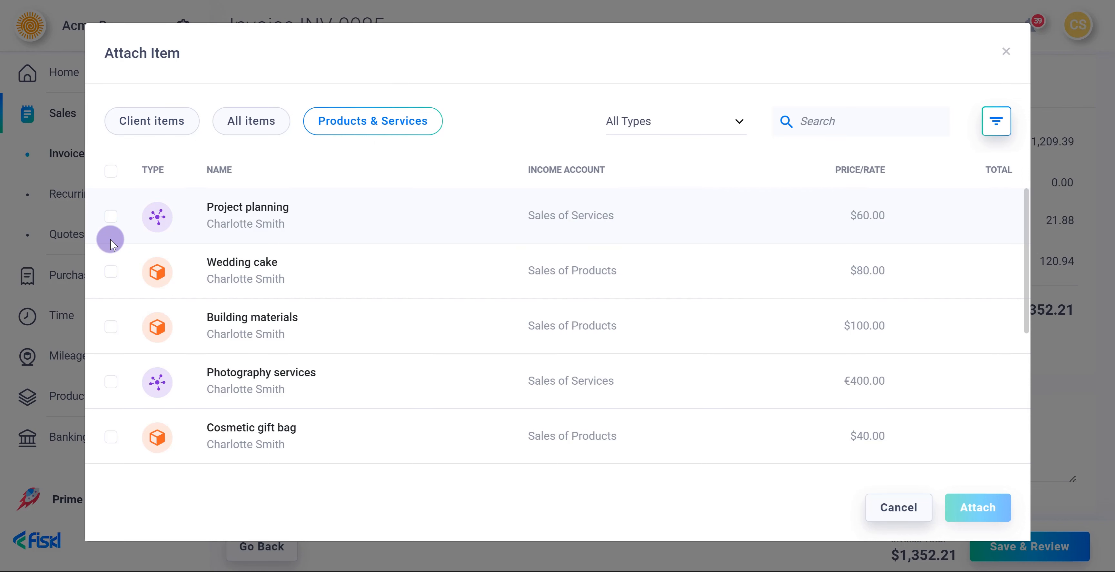
pyautogui.click(111, 216)
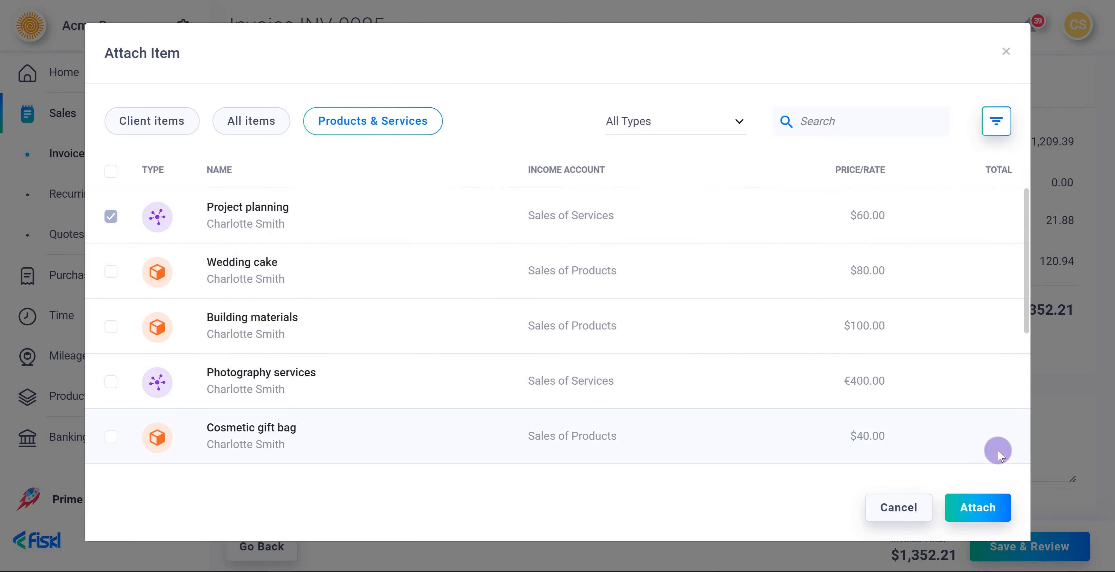
pyautogui.click(987, 511)
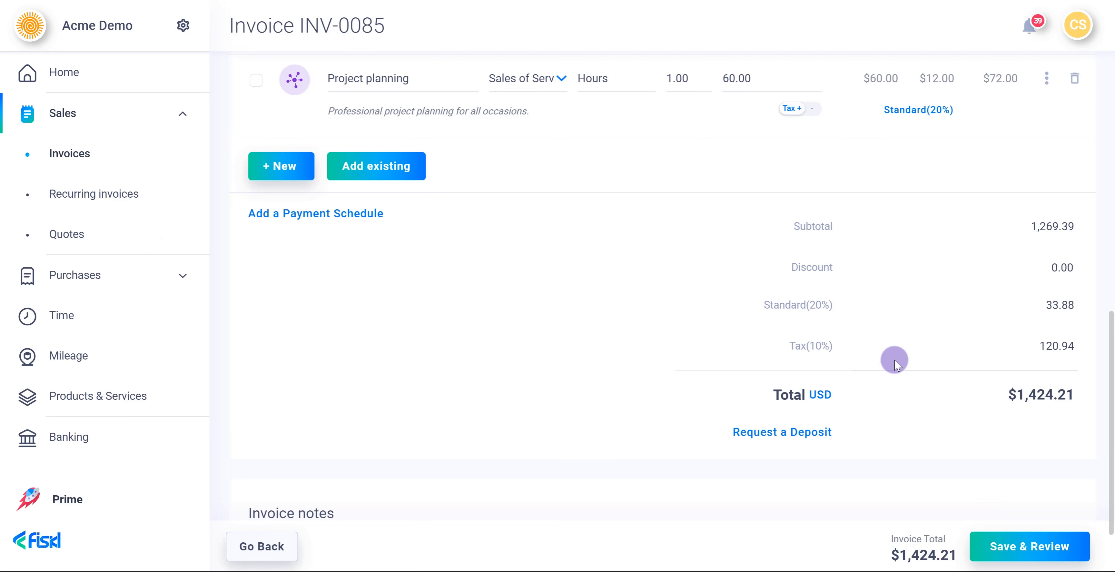
pyautogui.scroll(5, 895, 363)
pyautogui.scroll(5, 893, 359)
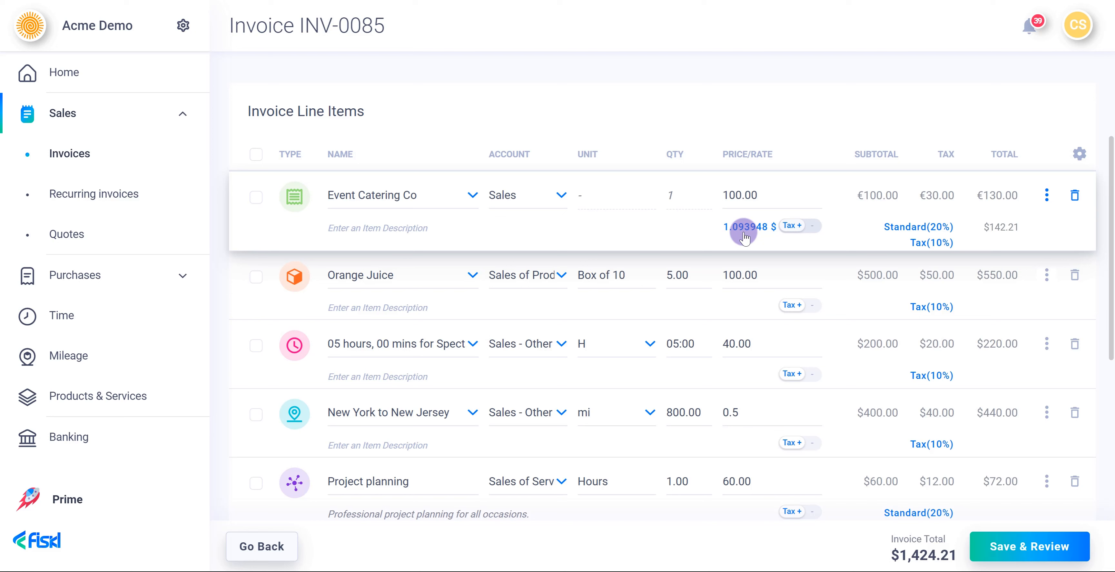
# - Check the Event Catering Co line's options, leaving them unchanged
pyautogui.click(1041, 203)
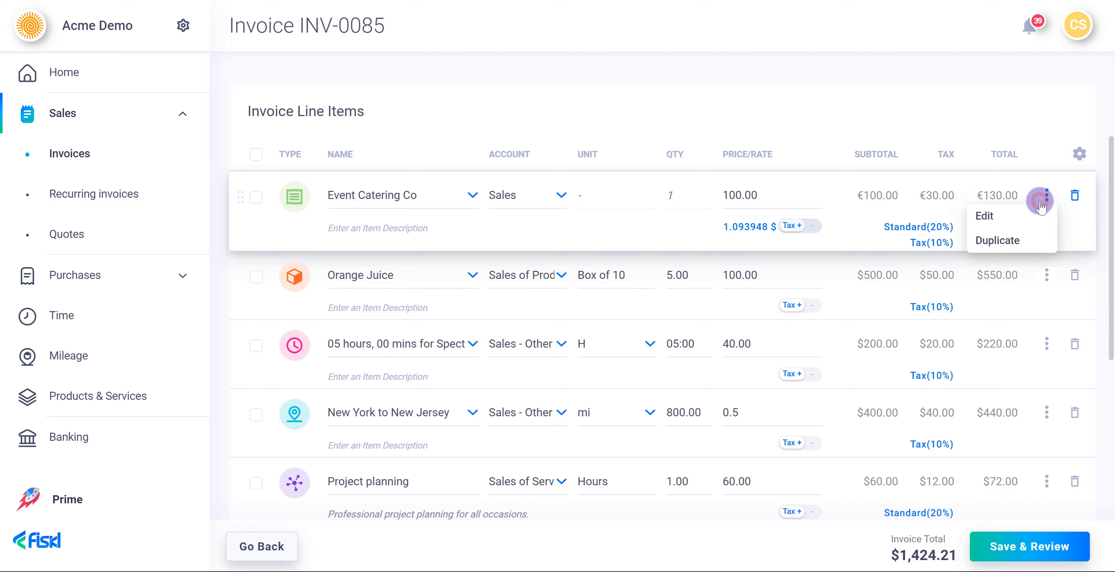
pyautogui.click(1041, 204)
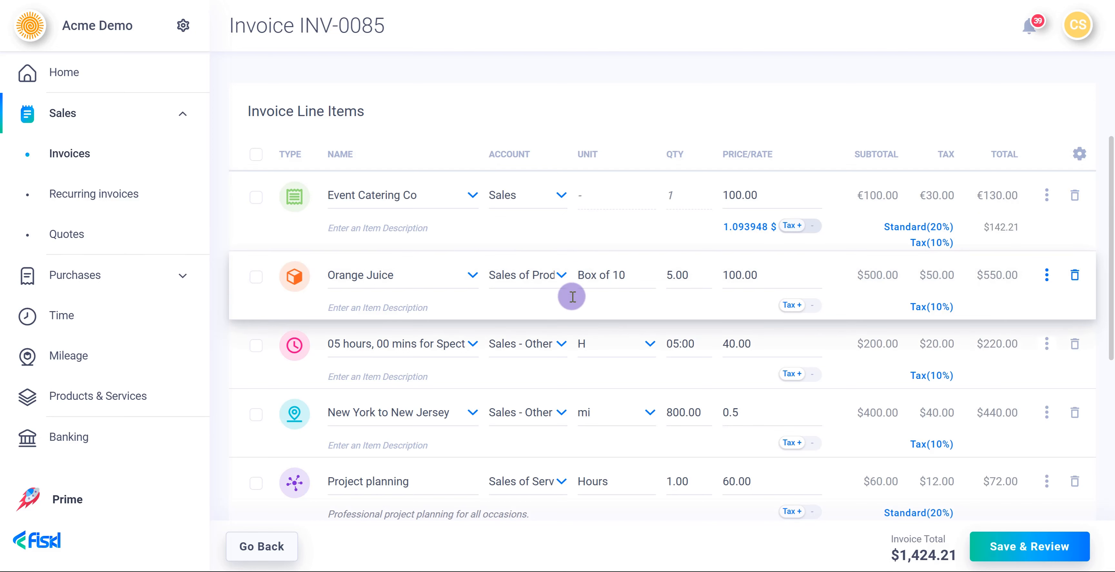
pyautogui.scroll(-5, 563, 303)
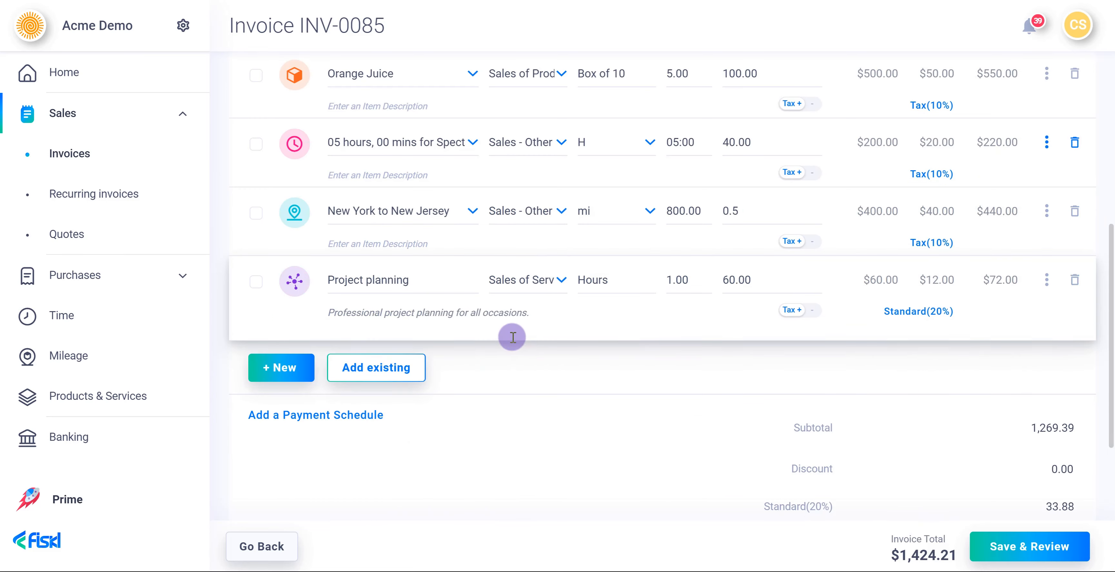
# - Add a two-part payment schedule: 50% due 07/02/2023 and 50% due 07/05/2023
pyautogui.click(335, 415)
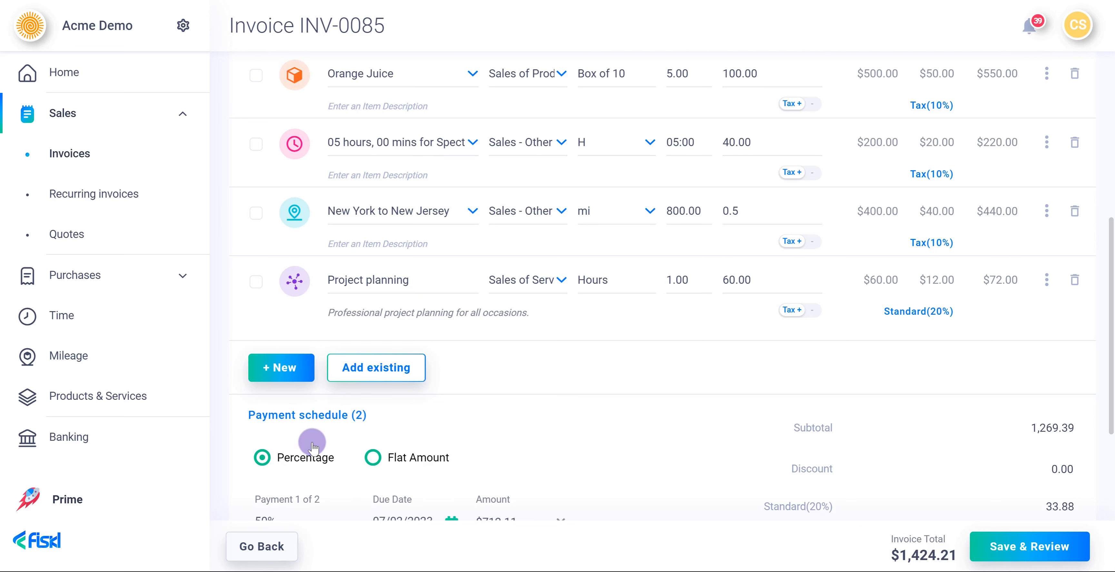
pyautogui.scroll(-5, 312, 441)
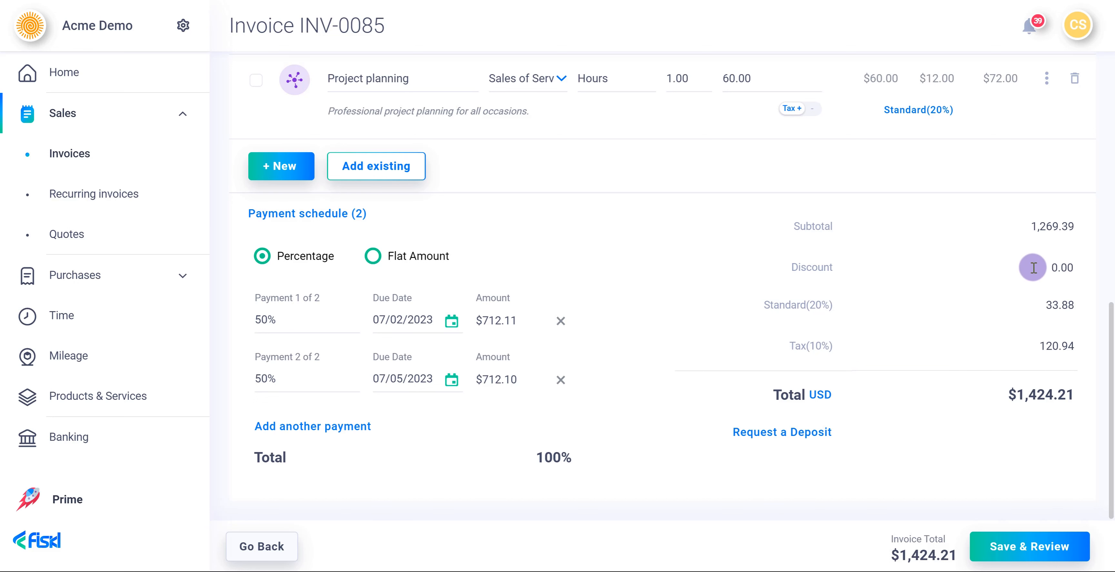
# - Apply a 10% discount and request a 10.00 deposit, bringing the total to $1,281.79
pyautogui.click(1047, 264)
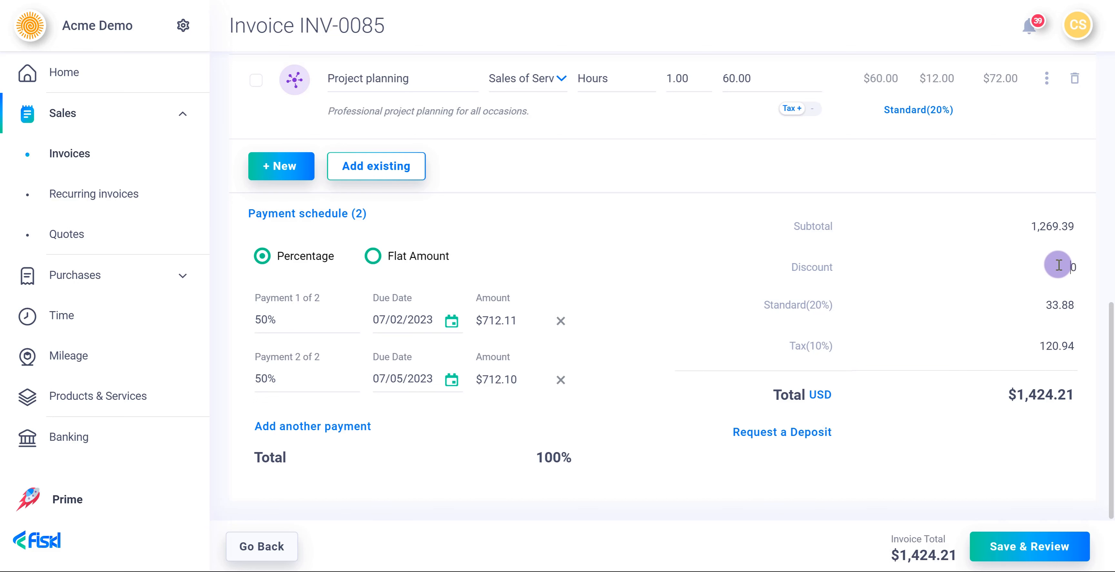
pyautogui.write('10%')
pyautogui.click(816, 434)
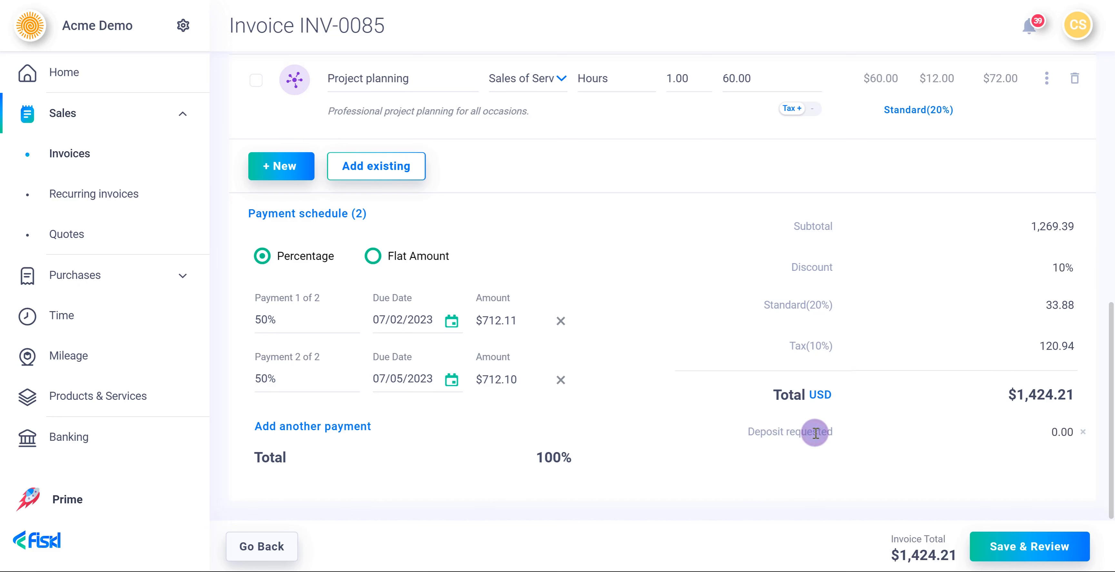
pyautogui.click(1043, 432)
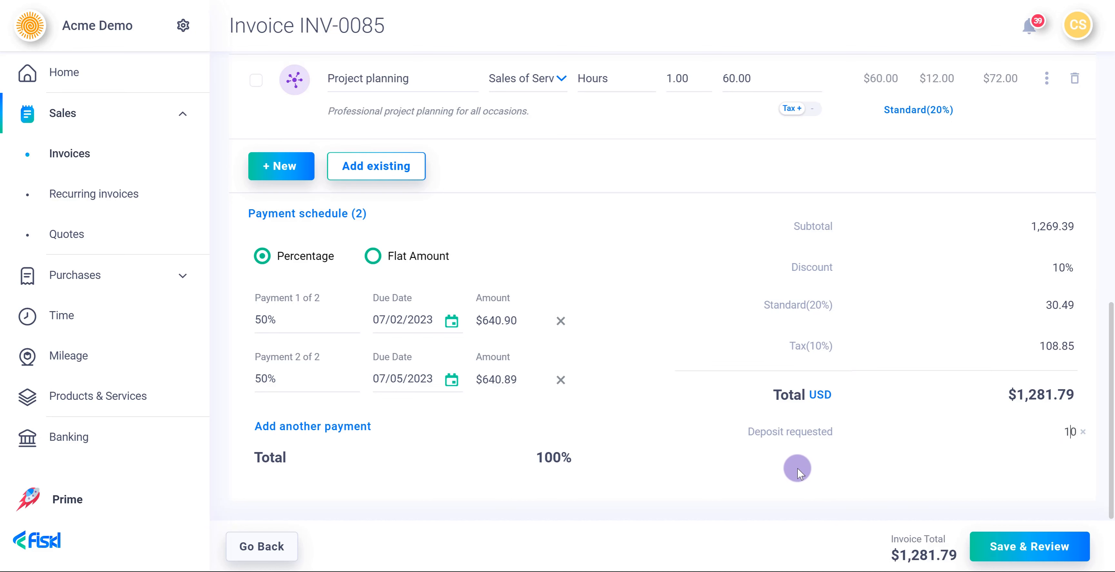
# - Select the invoice note text, then save the invoice and open its review page
pyautogui.scroll(-3, 784, 468)
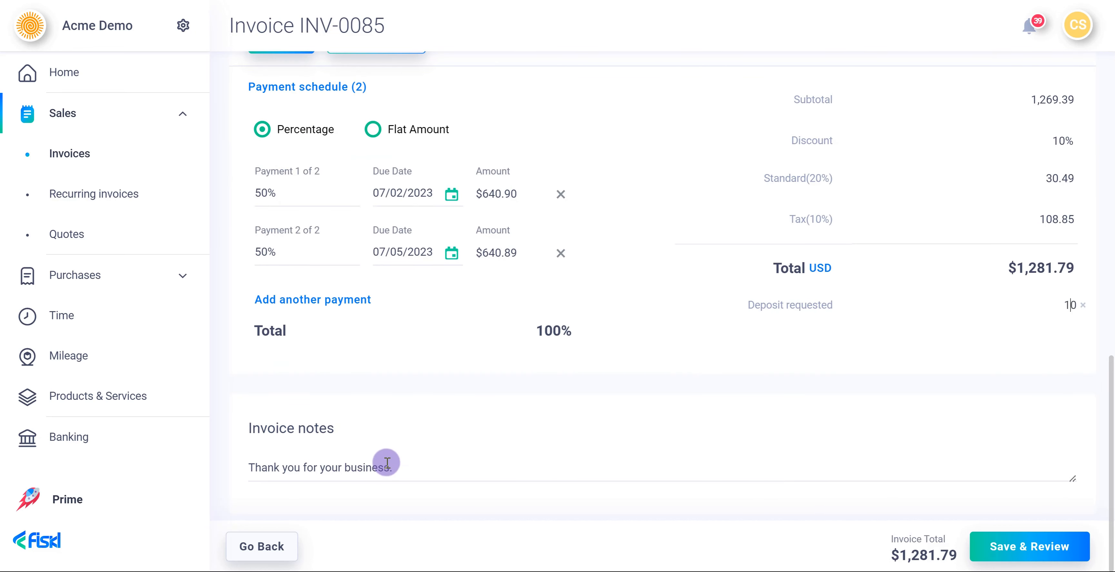
pyautogui.tripleClick(405, 466)
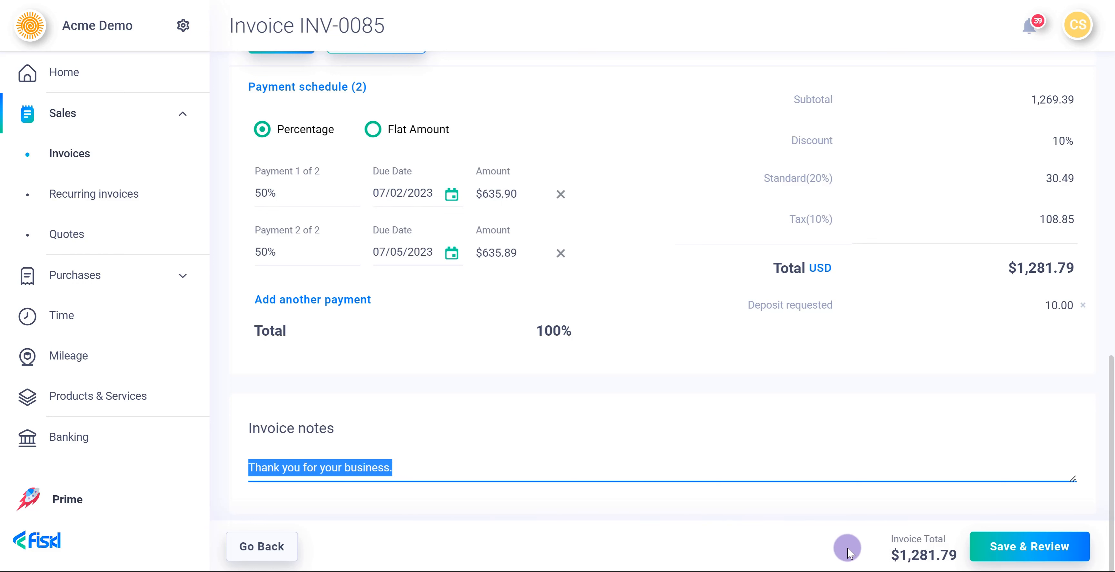
pyautogui.click(977, 546)
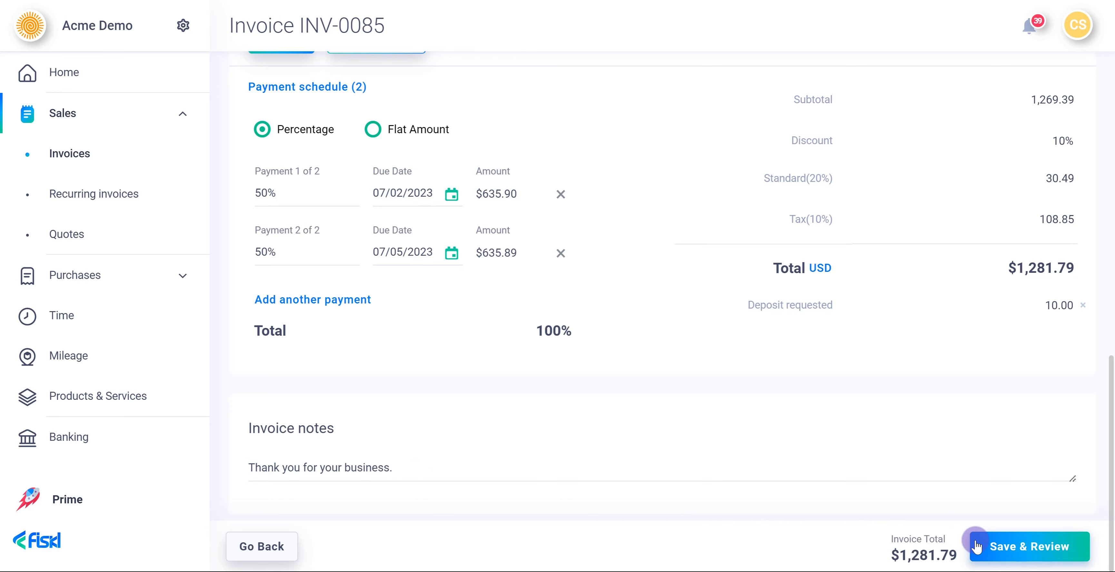